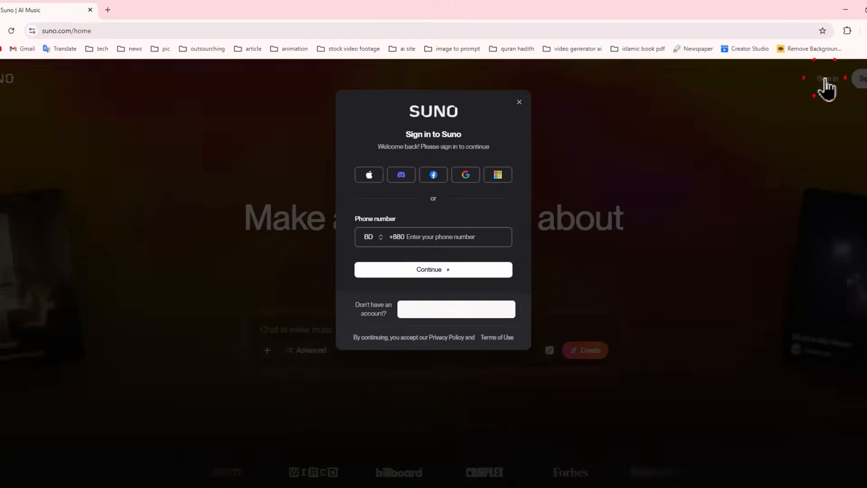
Sign in to Suno with the Google account and confirm the access request
{"action": "left_click", "coordinate": [476, 221]}
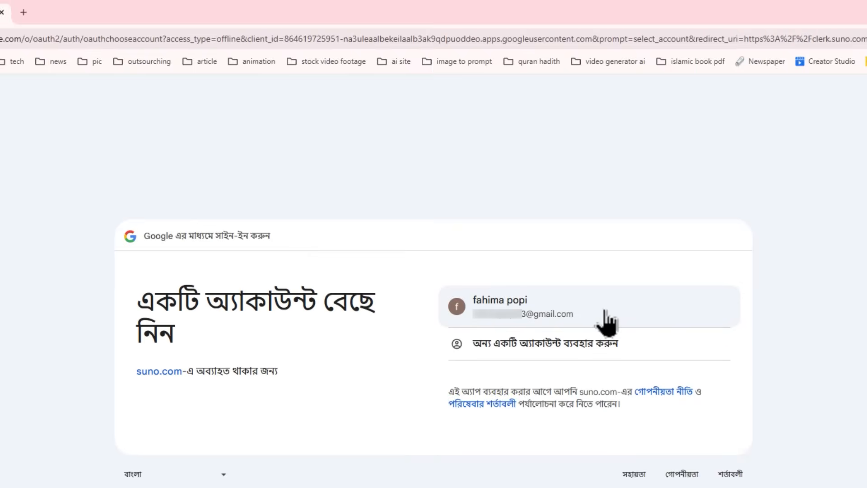
{"action": "left_click", "coordinate": [563, 310]}
{"action": "left_click", "coordinate": [673, 468]}
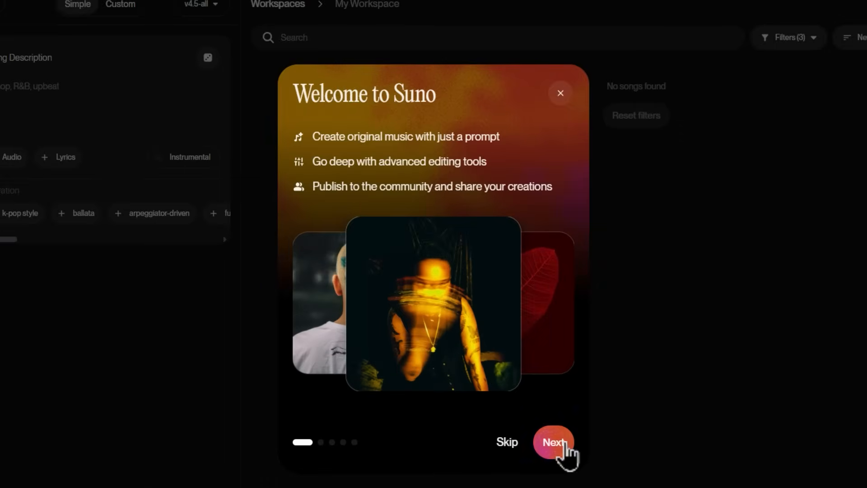
Advance through the welcome introduction and accept the prefilled username and display name for the Suno profile
{"action": "left_click", "coordinate": [563, 444]}
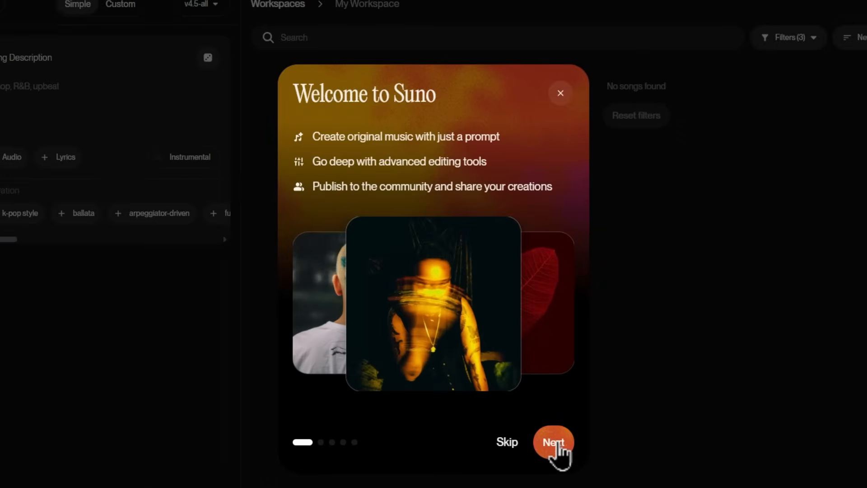
{"action": "left_click", "coordinate": [562, 445]}
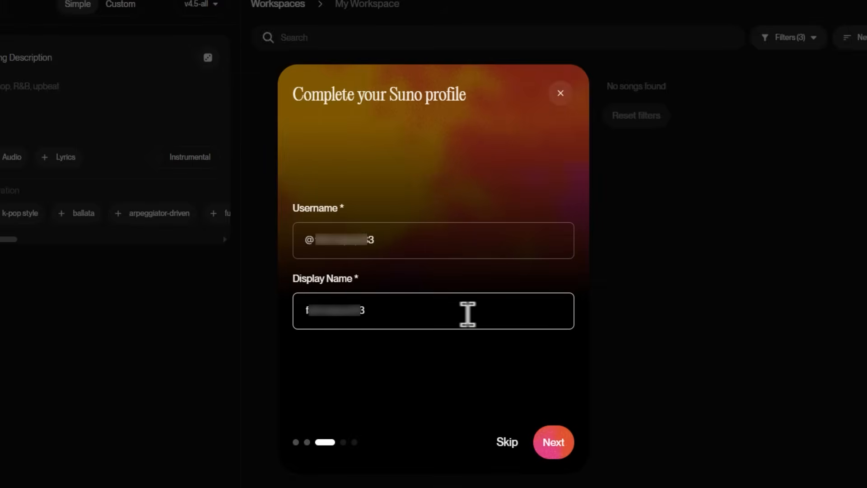
{"action": "left_click", "coordinate": [563, 443]}
Fill in the birthday's month, day and year and continue the onboarding
{"action": "left_click", "coordinate": [336, 271]}
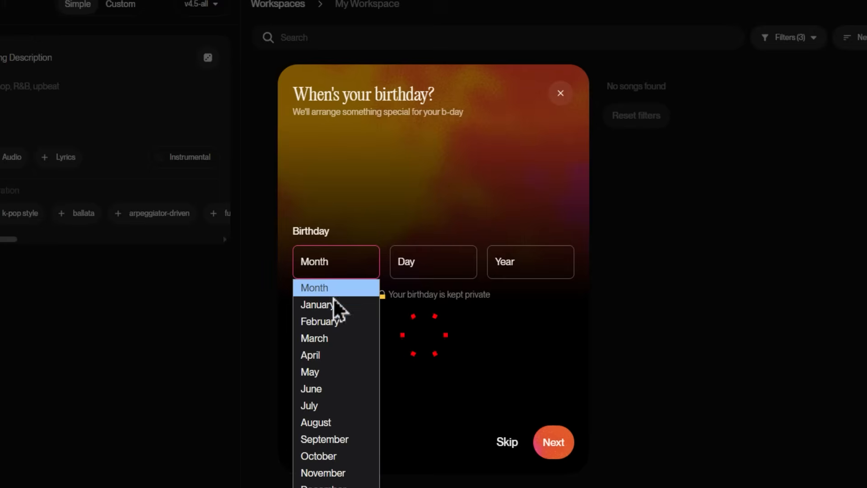
{"action": "left_click", "coordinate": [414, 271]}
{"action": "left_click", "coordinate": [338, 267]}
{"action": "left_click", "coordinate": [336, 304]}
{"action": "left_click", "coordinate": [397, 264]}
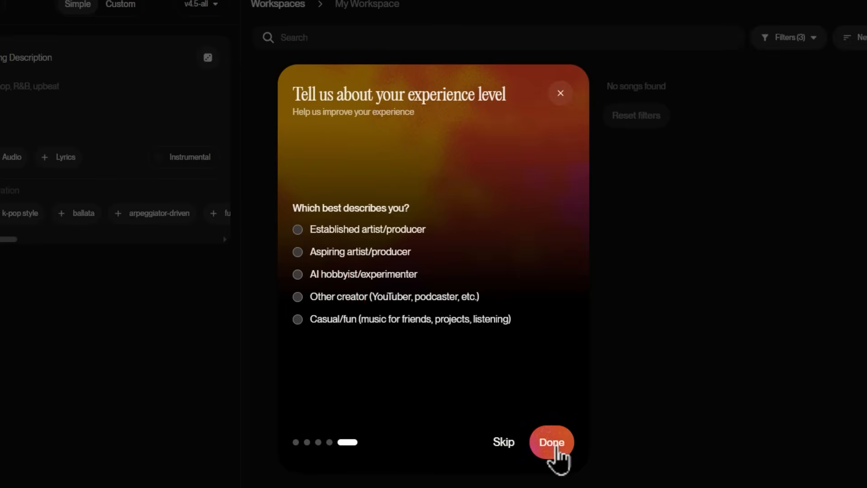
{"action": "left_click", "coordinate": [555, 445]}
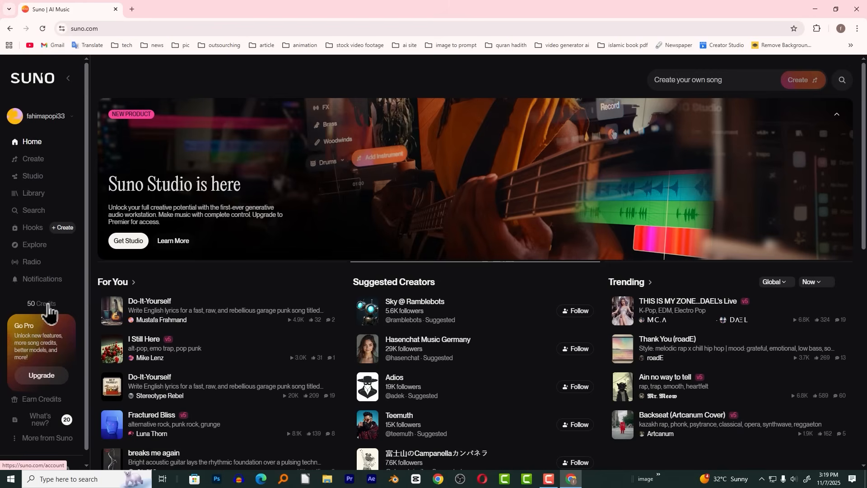
View the credit-earning invitation offer and close it
{"action": "left_click", "coordinate": [54, 399]}
{"action": "left_click", "coordinate": [52, 418]}
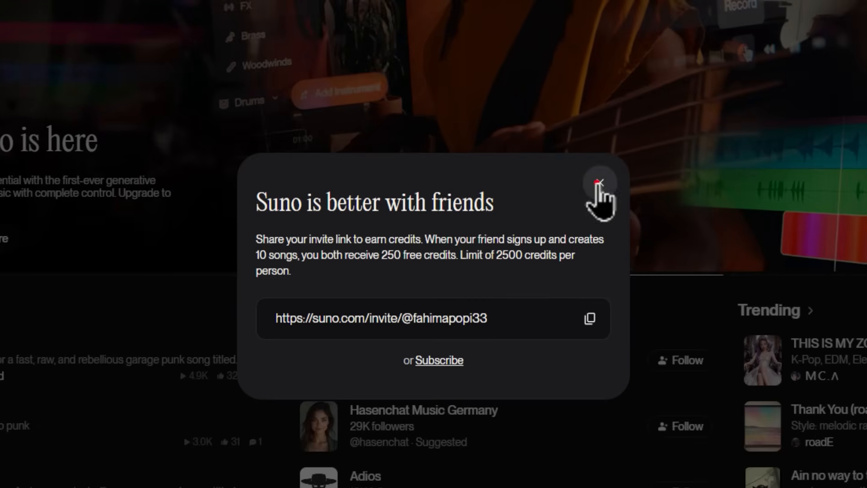
{"action": "left_click", "coordinate": [599, 182]}
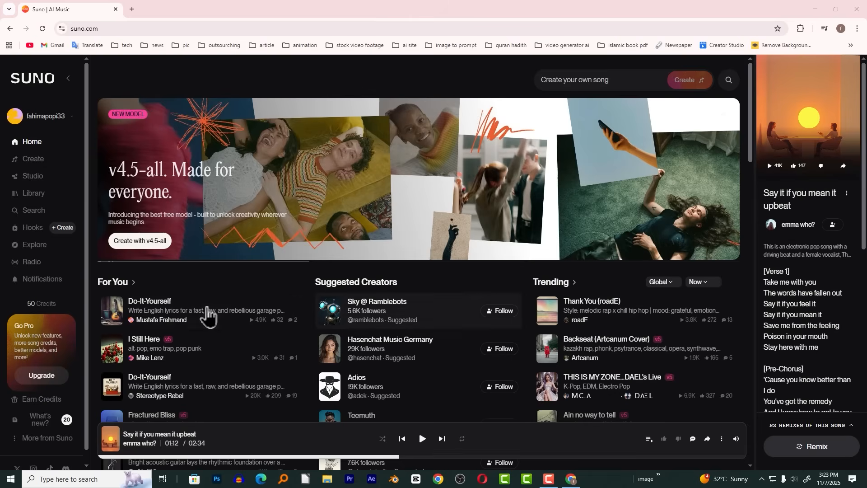
Open the raw style page from a recommended song and read through the lyrics of "Say it if you mean it upbeat"
{"action": "left_click", "coordinate": [207, 311]}
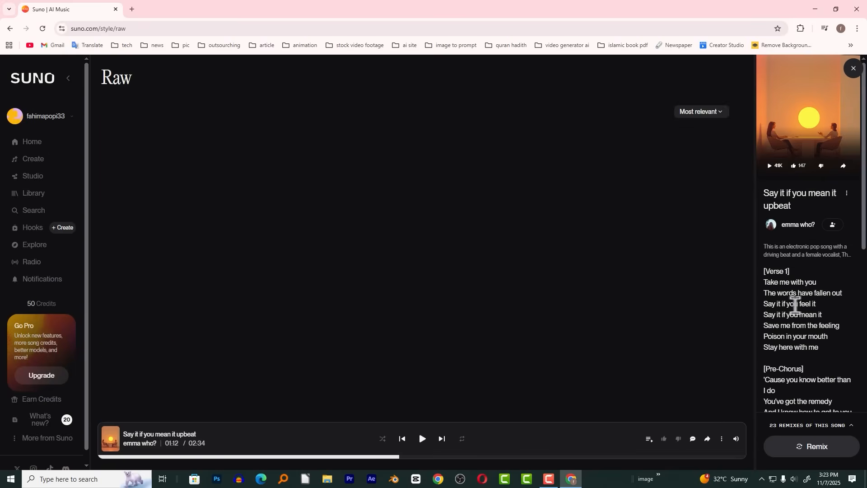
{"action": "scroll", "coordinate": [802, 298], "scroll_direction": "down", "scroll_amount": 10}
{"action": "scroll", "coordinate": [806, 287], "scroll_direction": "up", "scroll_amount": 7}
{"action": "scroll", "coordinate": [806, 288], "scroll_direction": "down", "scroll_amount": 10}
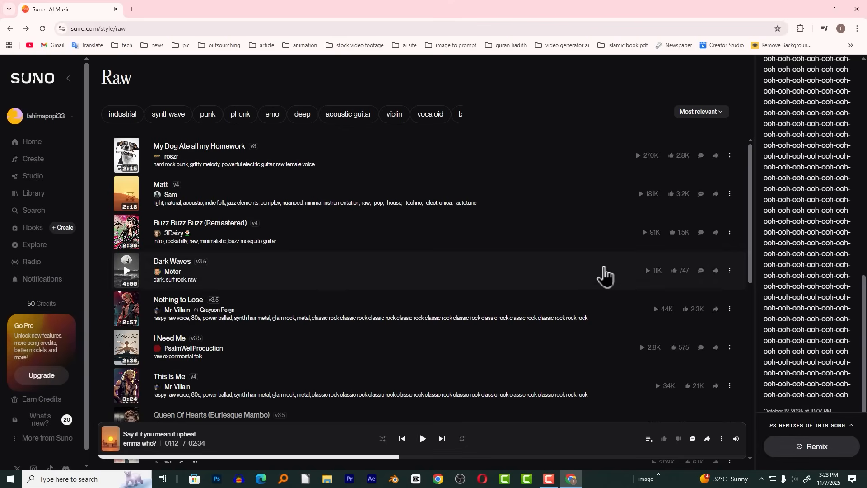
Start a new song in Custom mode and open the full-song lyrics writer
{"action": "left_click", "coordinate": [32, 162]}
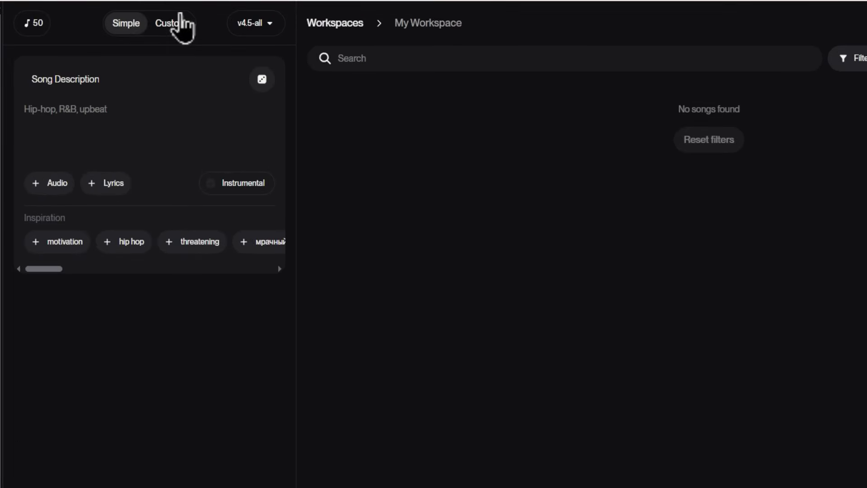
{"action": "left_click", "coordinate": [176, 27]}
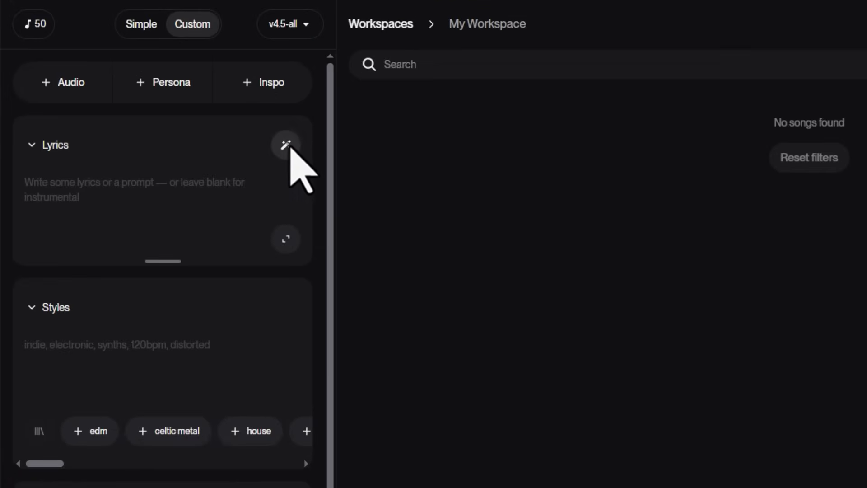
{"action": "left_click", "coordinate": [287, 146]}
{"action": "left_click", "coordinate": [257, 209]}
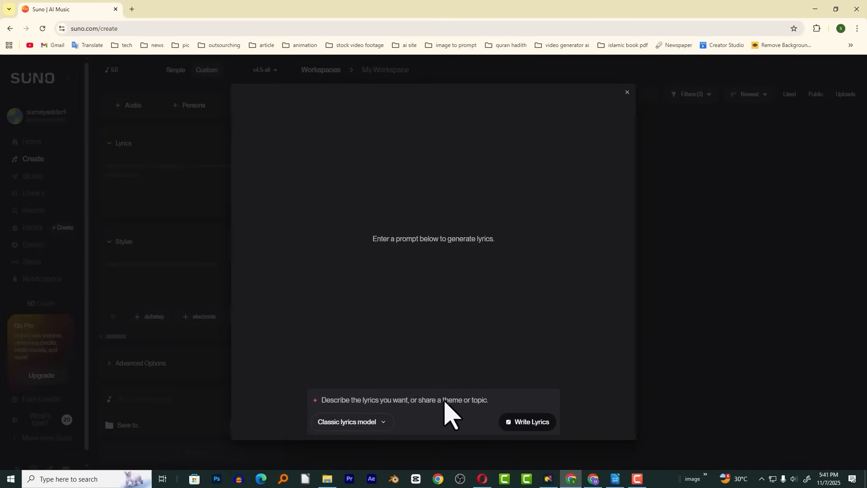
Generate lyrics from "একটি হৃদয়-ছোঁয়া ইসলামিক বাংলা নাশিদের লিরিক্স লিখে দাও।" plus its core message, and use the "তোমার পথে প্রার্থনা" version
{"action": "left_click", "coordinate": [454, 404]}
{"action": "type", "text": "একটি হৃদয়-ছোঁয়া ইসলামিক বাংলা নাশিদের লিরিক্স লিখে দাও।     ▪ মূল বার্তা (Core Message): \"মহান আল্লাহতায়ালার প্রতি গভীর ভালোবাসা, আত্মসমর্পণ এবং তাঁর সৃষ্টি ও মহিমার প্রতি একনিষ্ঠ প্রশংসার প্রকাশ।\""}
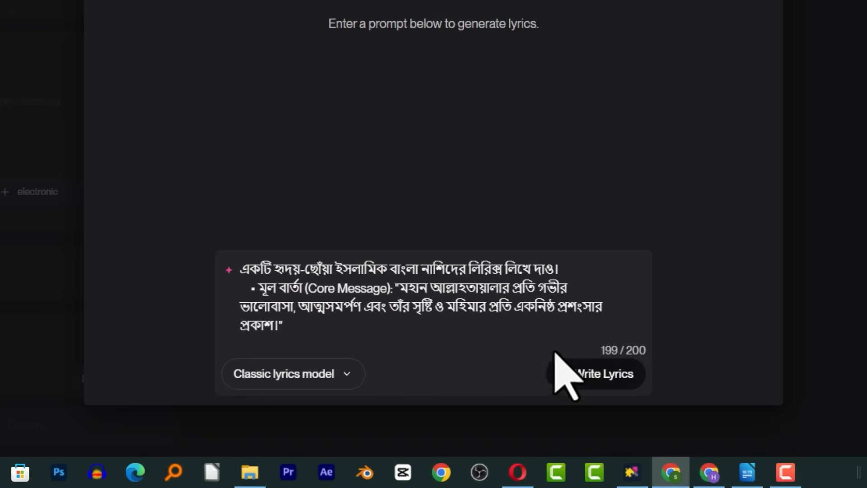
{"action": "left_click", "coordinate": [613, 378]}
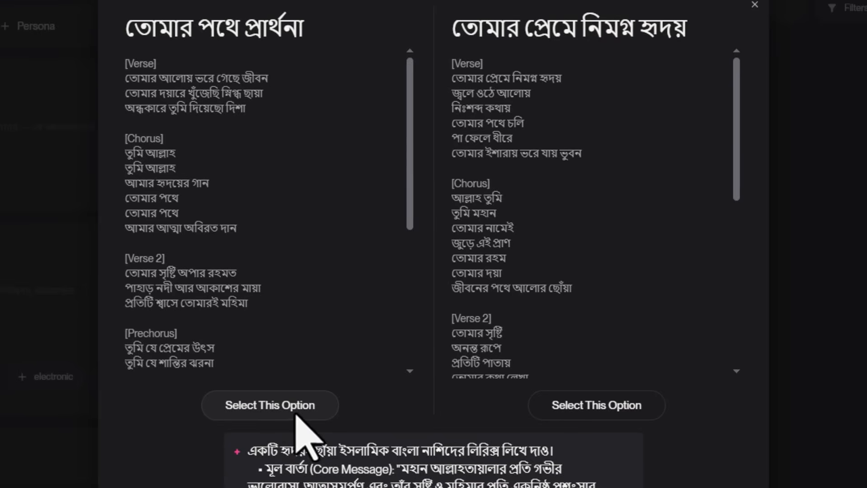
{"action": "left_click", "coordinate": [299, 412]}
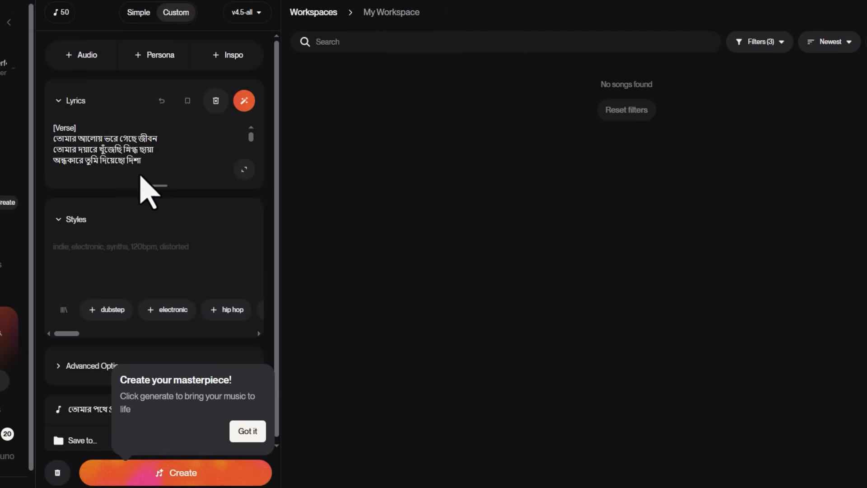
Try to enhance the lyrics with the instruction "এটিকে আরও ভক্তিমূলক এবং আধ্যাত্মিক করে তোলো"
{"action": "left_click", "coordinate": [246, 99]}
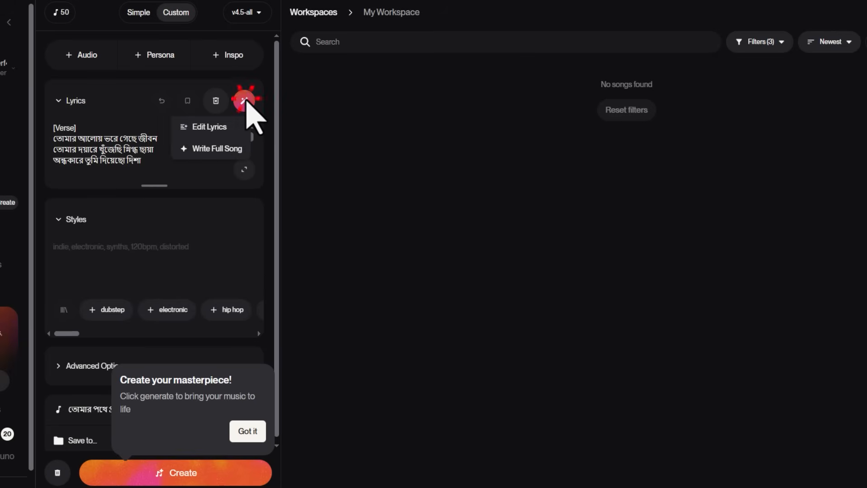
{"action": "left_click", "coordinate": [221, 128]}
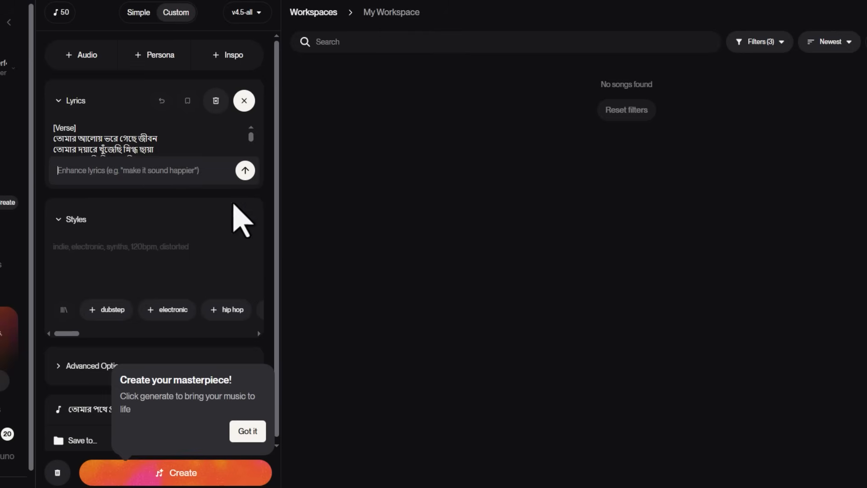
{"action": "type", "text": "এটিকে আরও ভক্তিমূলক এবং আধ্যাত্মিক করে তোলো"}
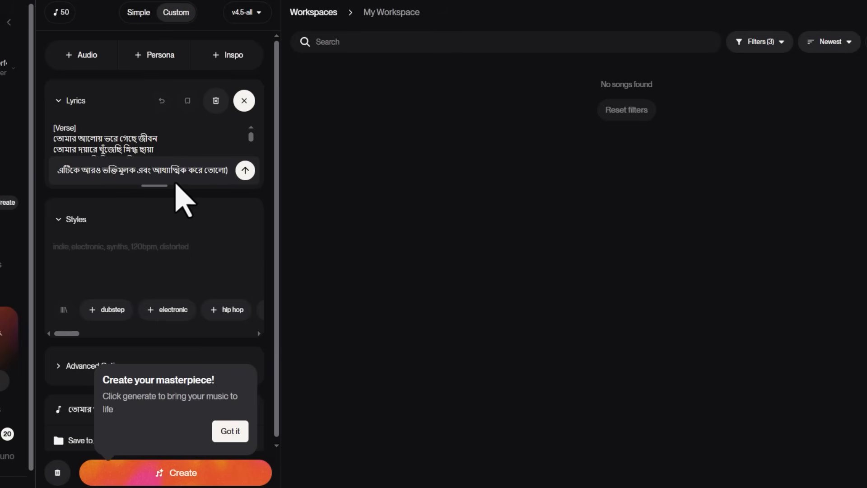
{"action": "left_click", "coordinate": [245, 171]}
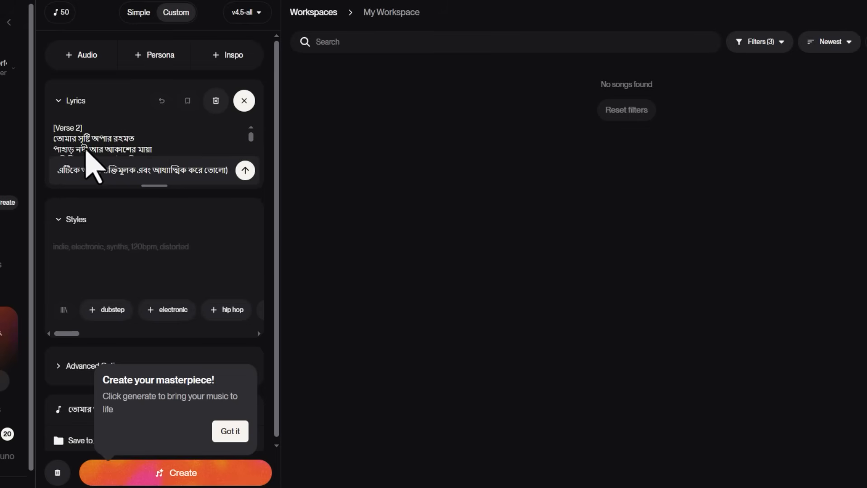
{"action": "left_click", "coordinate": [144, 138]}
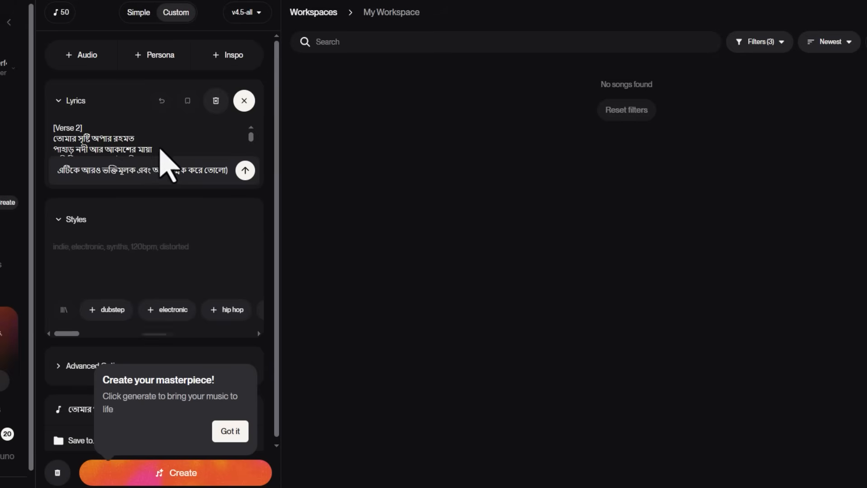
Clear the song's lyrics, and reopen and close the full-song lyrics writer without selecting a version
{"action": "left_click", "coordinate": [216, 100]}
{"action": "left_click", "coordinate": [244, 101]}
{"action": "left_click", "coordinate": [225, 149]}
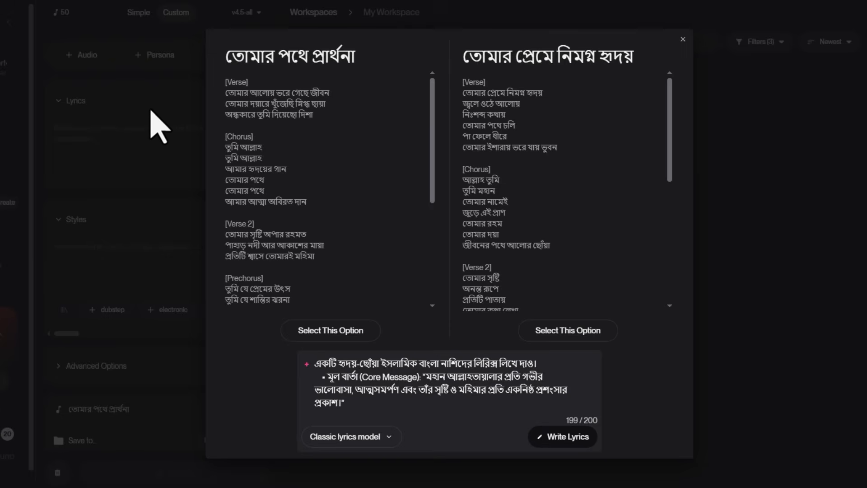
{"action": "left_click", "coordinate": [683, 39]}
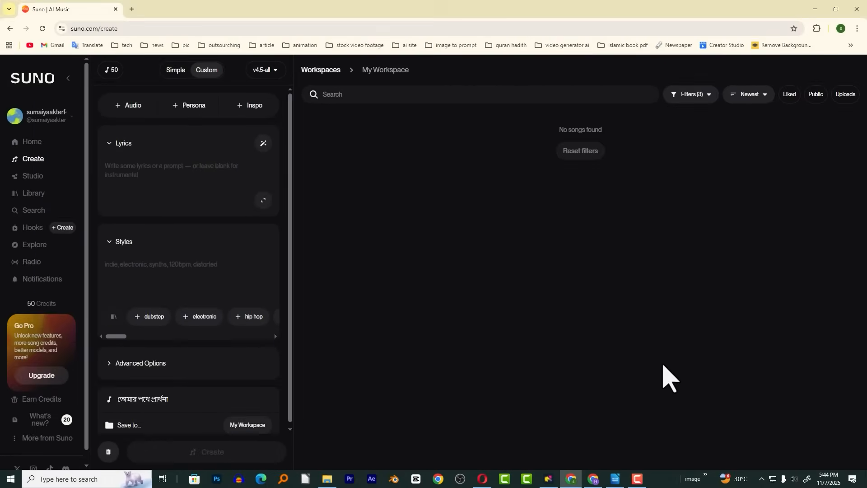
Switch to the other Chrome window, search the web for Google AI Studio and open its site
{"action": "left_click", "coordinate": [593, 480]}
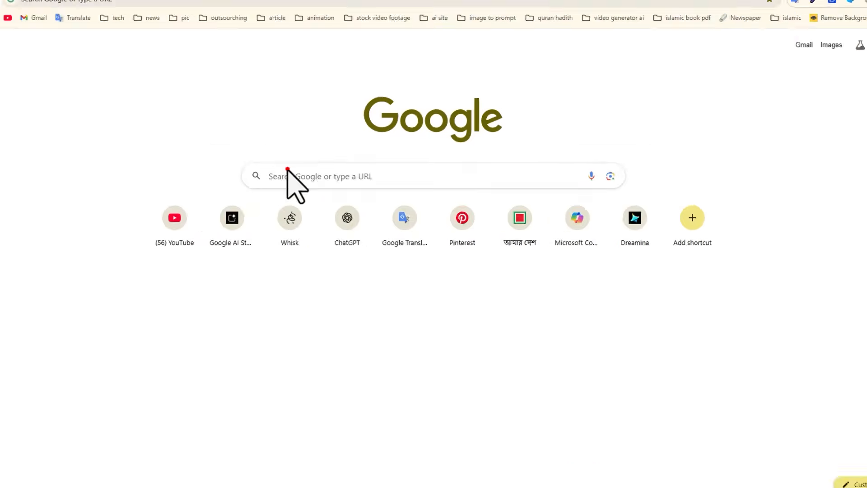
{"action": "left_click", "coordinate": [305, 177]}
{"action": "left_click", "coordinate": [219, 169]}
{"action": "scroll", "coordinate": [219, 313], "scroll_direction": "down", "scroll_amount": 5}
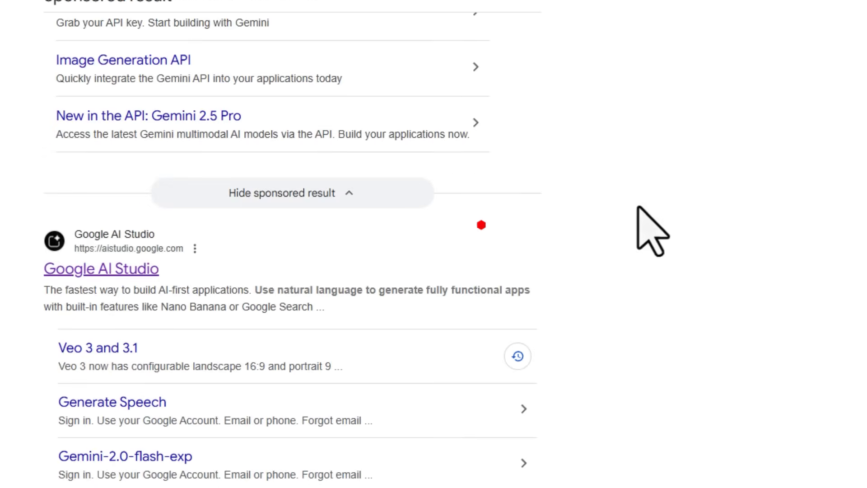
Select the Gemini 2.5 Pro model for a new chat and make the prompt field ready for input
{"action": "left_click", "coordinate": [796, 114]}
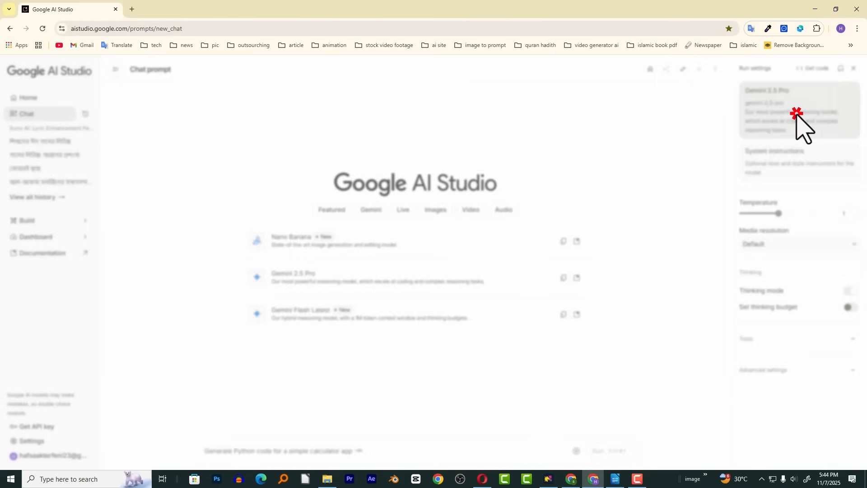
{"action": "left_click", "coordinate": [702, 253]}
{"action": "left_click", "coordinate": [276, 450]}
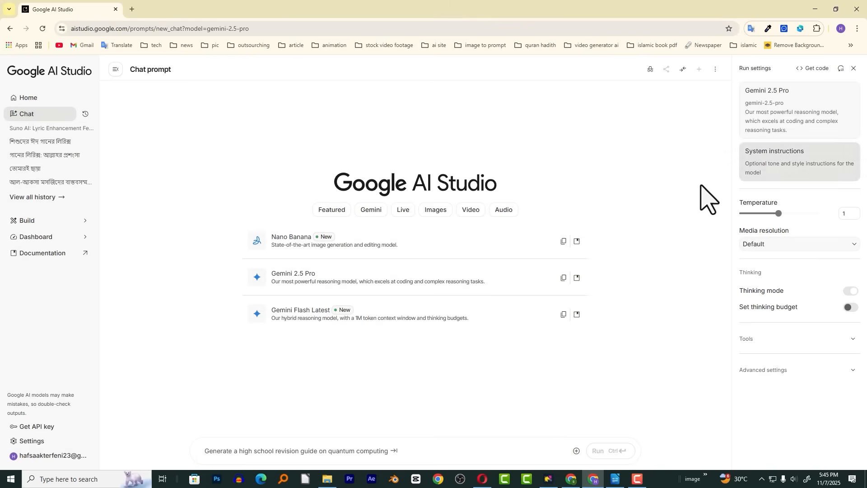
Switch to the document with the nasheed lyrics prompt and examine its Core Message line
{"action": "key", "text": "alt+Tab"}
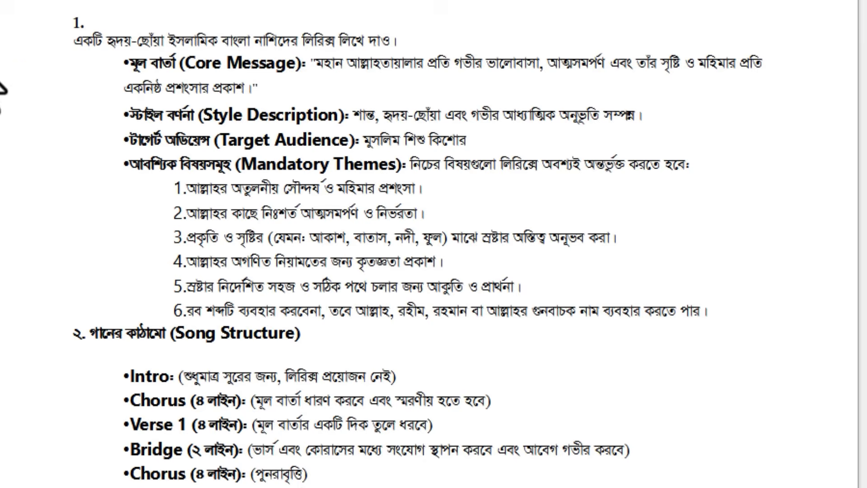
{"action": "double_click", "coordinate": [137, 63]}
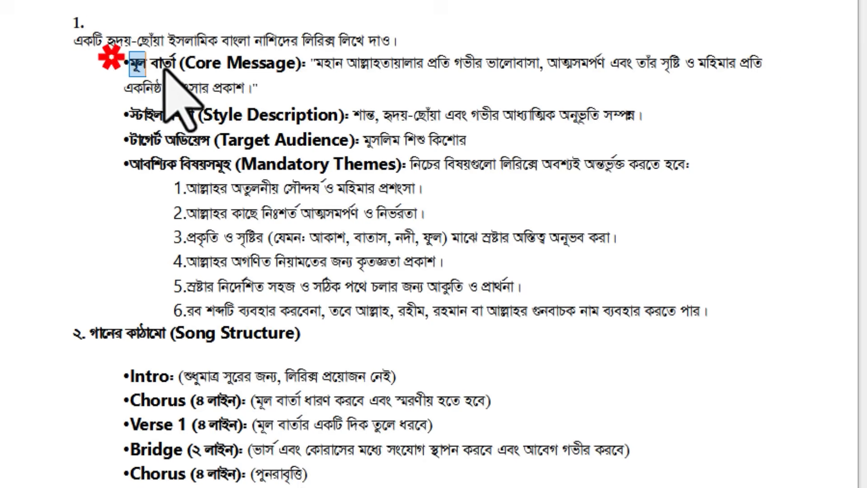
{"action": "triple_click", "coordinate": [164, 69]}
{"action": "left_click", "coordinate": [492, 82]}
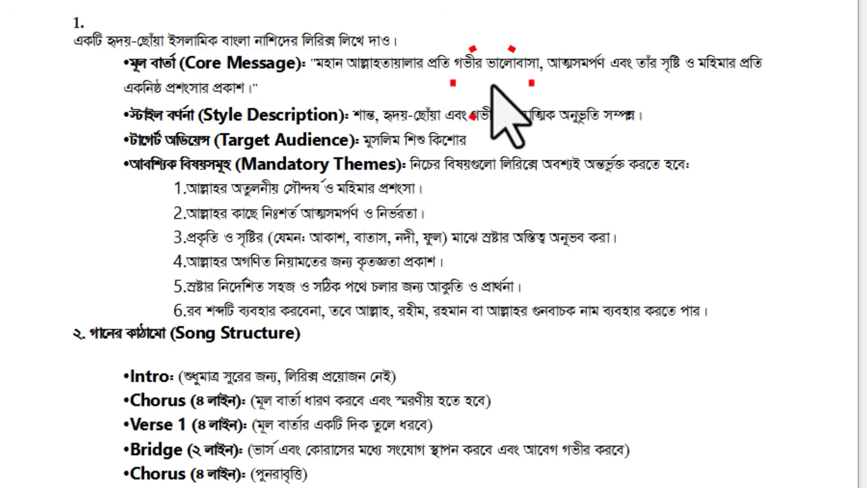
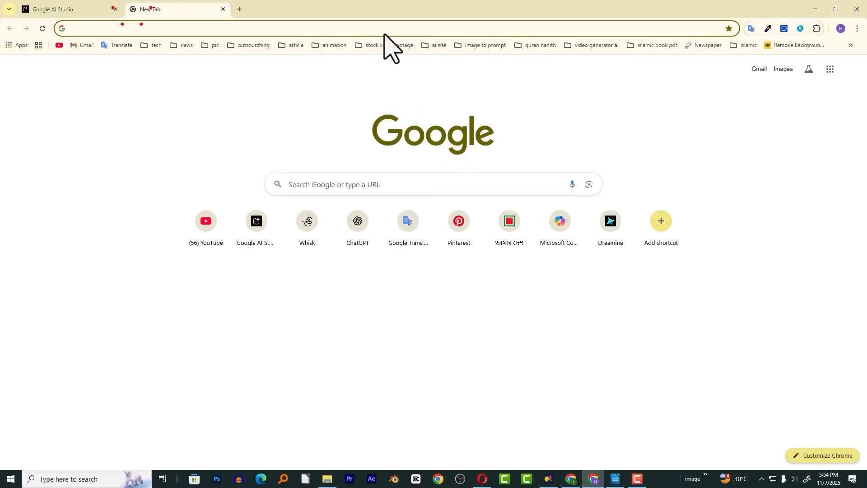
Open ChatGPT in the new tab, paste the copied nasheed lyrics prompt and submit it
{"action": "left_click", "coordinate": [452, 215]}
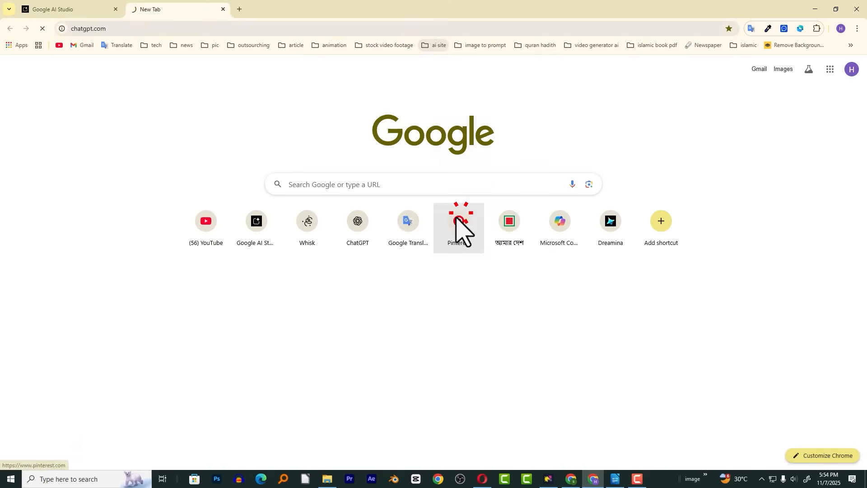
{"action": "left_click", "coordinate": [438, 246]}
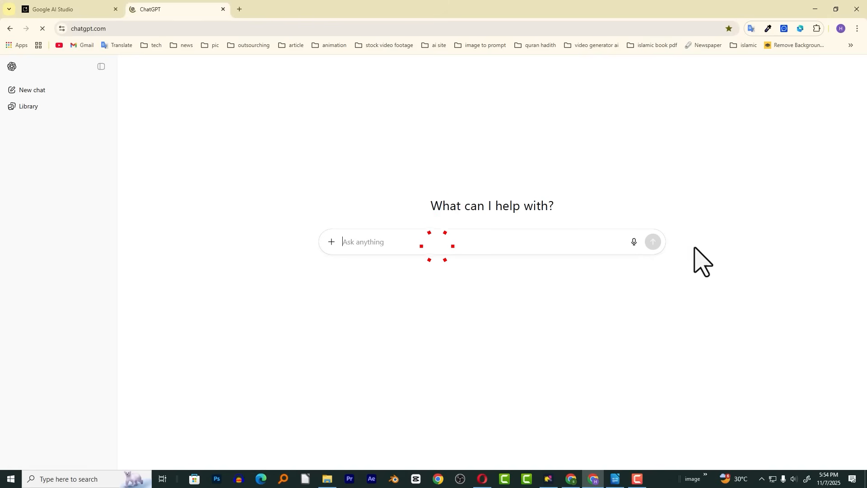
{"action": "key", "text": "ctrl+v"}
{"action": "left_click", "coordinate": [654, 362]}
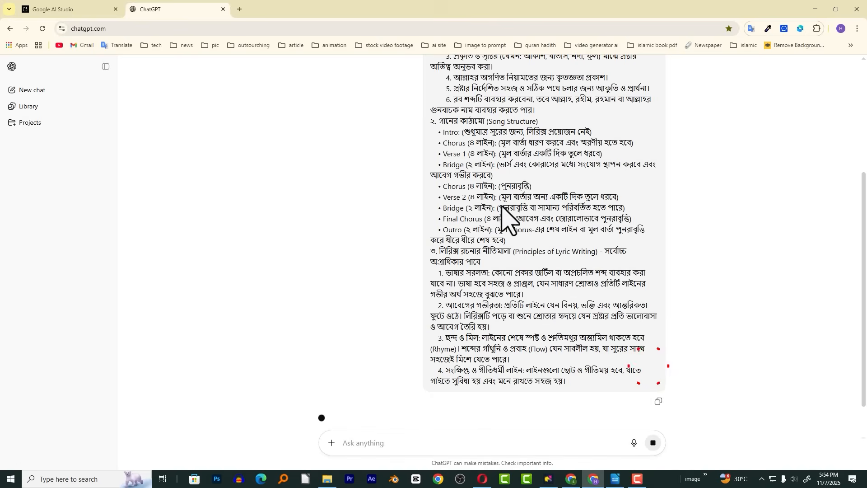
Read through and compare the nasheed lyrics generated in ChatGPT and in Google AI Studio
{"action": "left_click", "coordinate": [61, 9]}
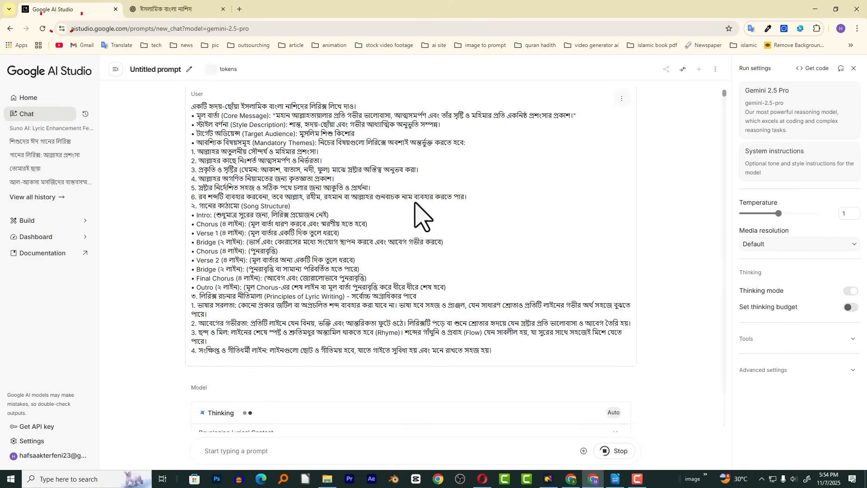
{"action": "key", "text": "ctrl+Tab"}
{"action": "scroll", "coordinate": [459, 223], "scroll_direction": "down", "scroll_amount": 5}
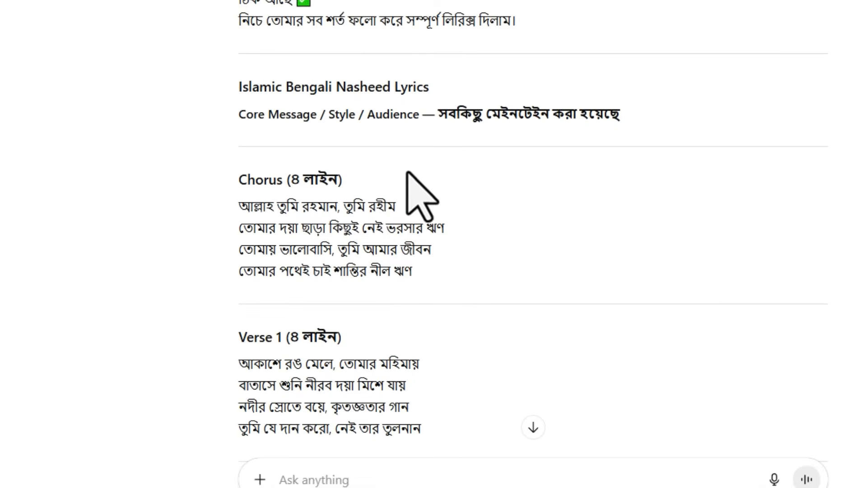
{"action": "scroll", "coordinate": [357, 206], "scroll_direction": "down", "scroll_amount": 3}
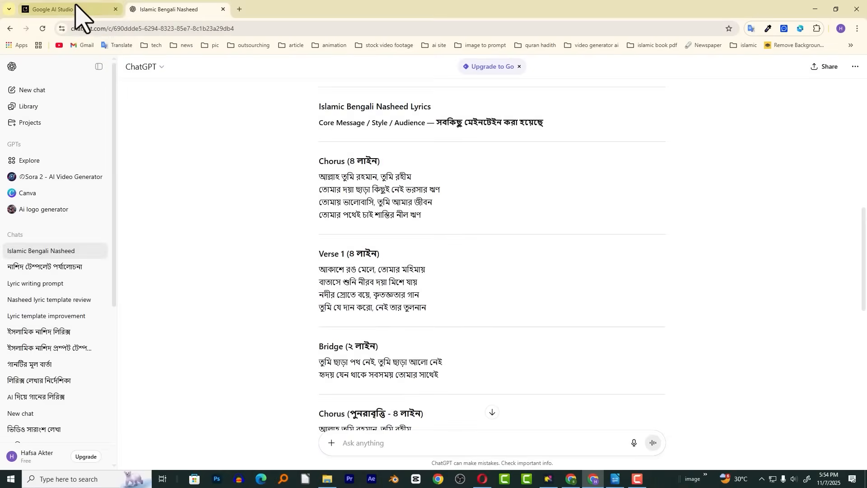
{"action": "left_click", "coordinate": [75, 9]}
{"action": "scroll", "coordinate": [442, 329], "scroll_direction": "down", "scroll_amount": 10}
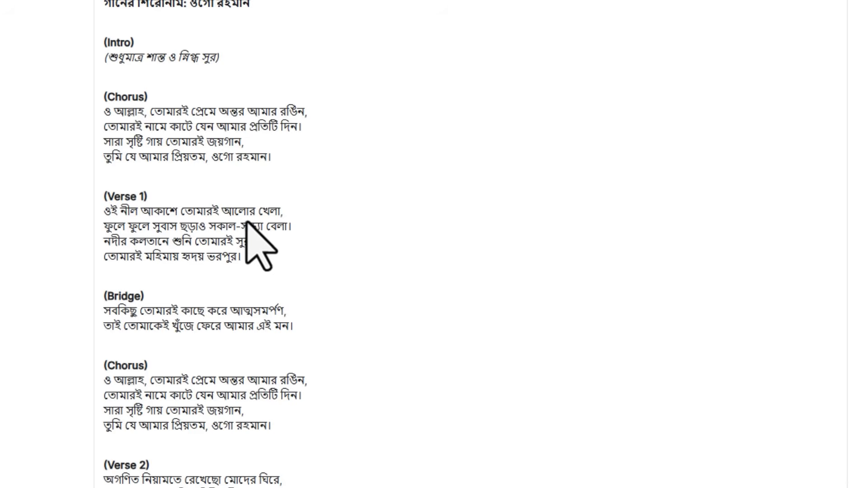
{"action": "scroll", "coordinate": [227, 319], "scroll_direction": "down", "scroll_amount": 2}
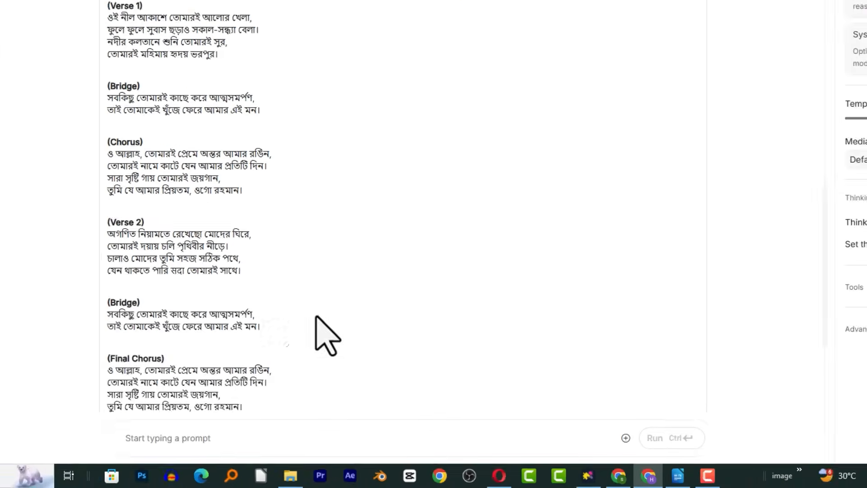
{"action": "scroll", "coordinate": [316, 315], "scroll_direction": "down", "scroll_amount": 5}
Send Gemini the follow-up prompt "আরো হৃদয়স্পর্শী, নরম এবং সহজ গাওয়া যায় এমন লিরিক্স তৈরি করে দাও"
{"action": "left_click", "coordinate": [228, 437]}
{"action": "type", "text": "আরো হৃদয়স্পর্শী, নরম এবং সহজ গাওয়া যায় এমন লিরিক্স তৈরি করে দাও"}
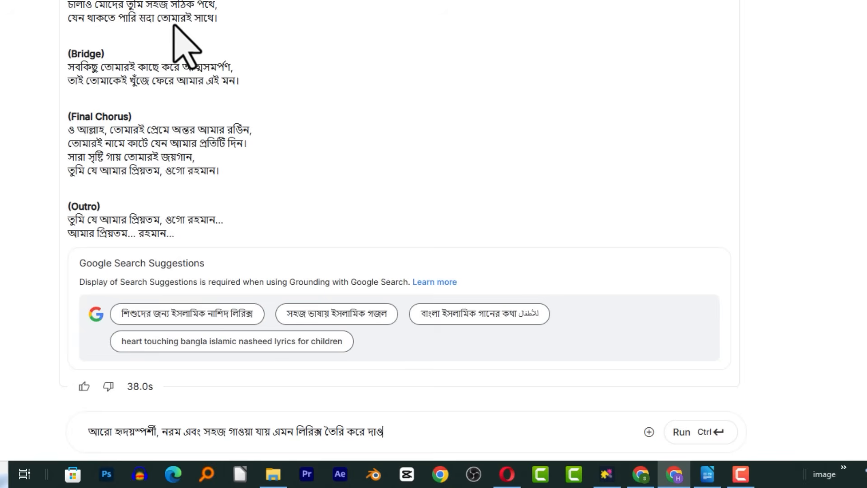
{"action": "left_click", "coordinate": [682, 433]}
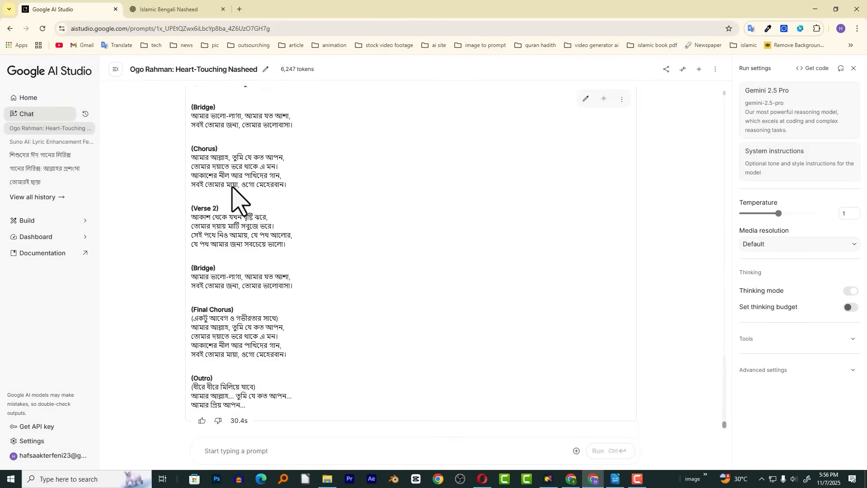
Compare the second lyrics version with the first, and delete the second response and its thoughts from the chat
{"action": "scroll", "coordinate": [232, 187], "scroll_direction": "up", "scroll_amount": 15}
{"action": "scroll", "coordinate": [280, 271], "scroll_direction": "down", "scroll_amount": 7}
{"action": "scroll", "coordinate": [231, 172], "scroll_direction": "up", "scroll_amount": 2}
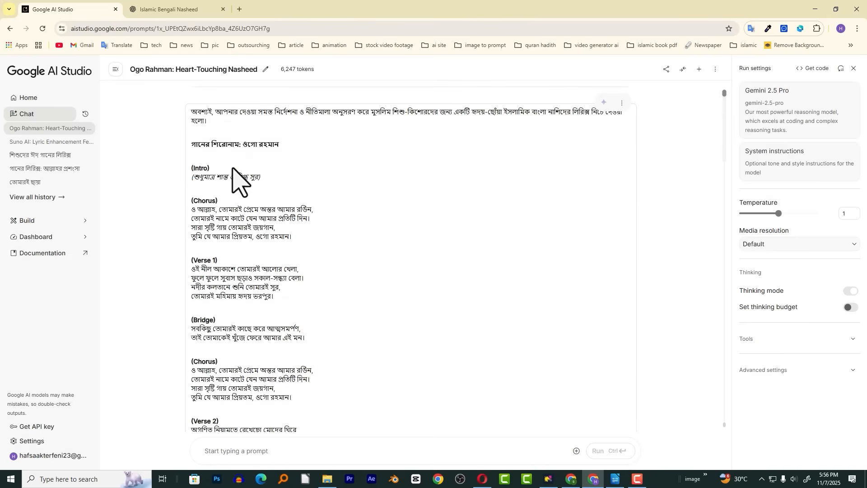
{"action": "scroll", "coordinate": [429, 239], "scroll_direction": "down", "scroll_amount": 18}
{"action": "scroll", "coordinate": [580, 209], "scroll_direction": "up", "scroll_amount": 2}
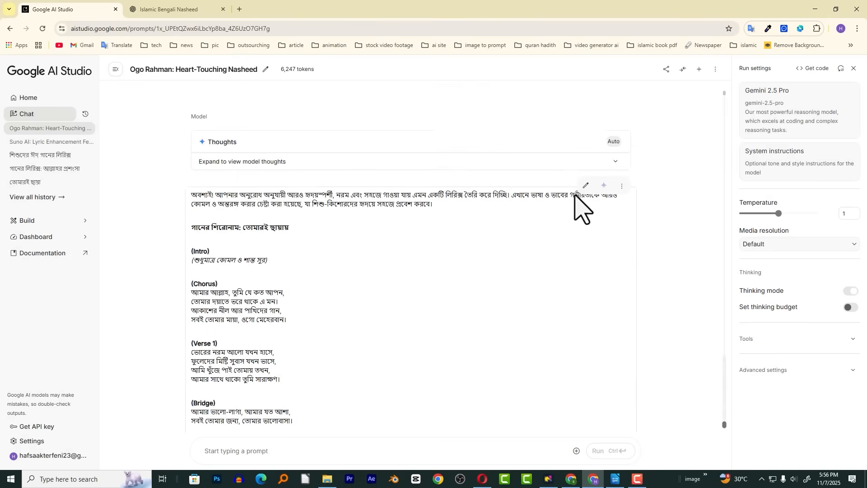
{"action": "left_click", "coordinate": [622, 206]}
{"action": "left_click", "coordinate": [623, 223]}
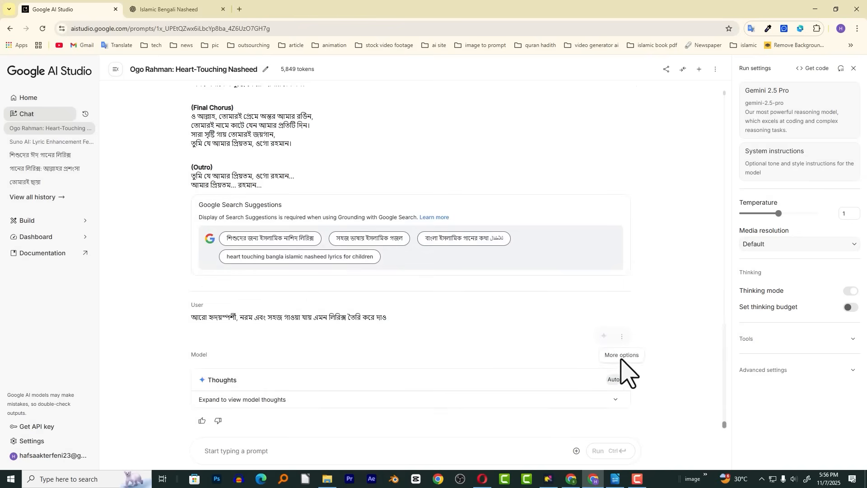
{"action": "left_click", "coordinate": [622, 333]}
{"action": "left_click", "coordinate": [629, 356]}
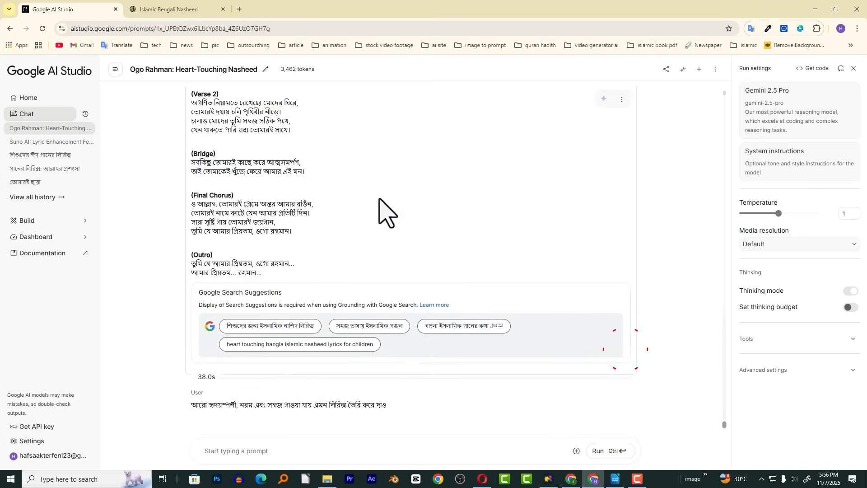
Examine the wording of the first chorus's last line in the original lyrics, especially the phrase "আমার প্রিয়তম"
{"action": "scroll", "coordinate": [370, 234], "scroll_direction": "up", "scroll_amount": 6}
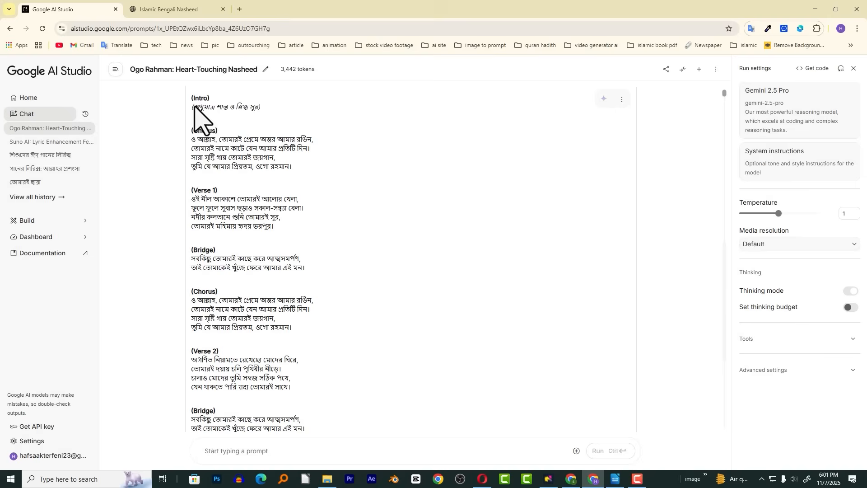
{"action": "left_click_drag", "start_coordinate": [191, 101], "coordinate": [254, 252]}
{"action": "left_click", "coordinate": [328, 222]}
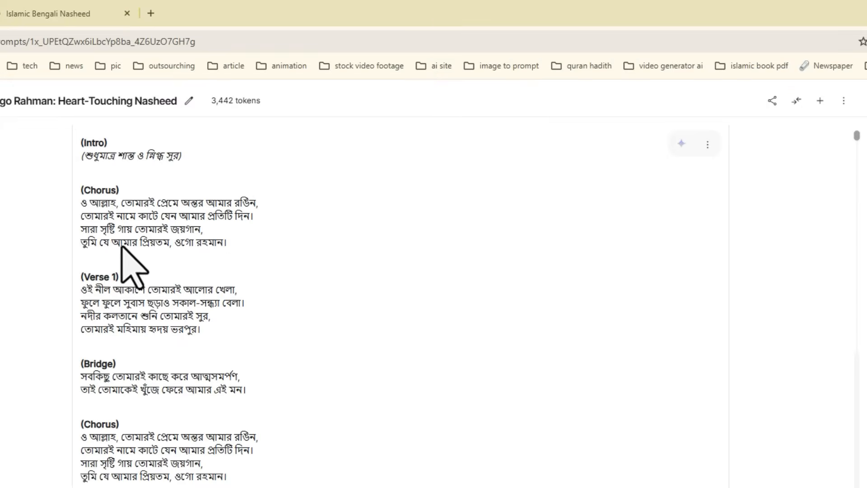
{"action": "double_click", "coordinate": [156, 243]}
{"action": "left_click", "coordinate": [195, 244]}
{"action": "left_click", "coordinate": [200, 236]}
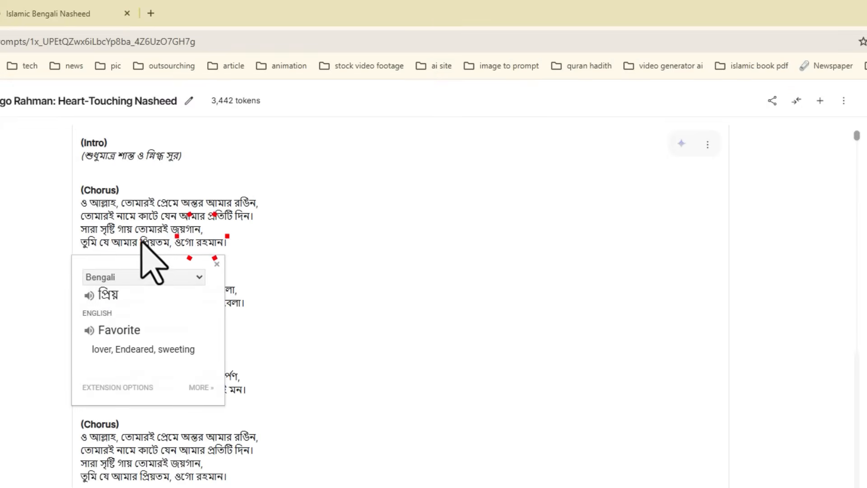
{"action": "left_click_drag", "start_coordinate": [141, 241], "coordinate": [168, 243]}
{"action": "left_click", "coordinate": [268, 244]}
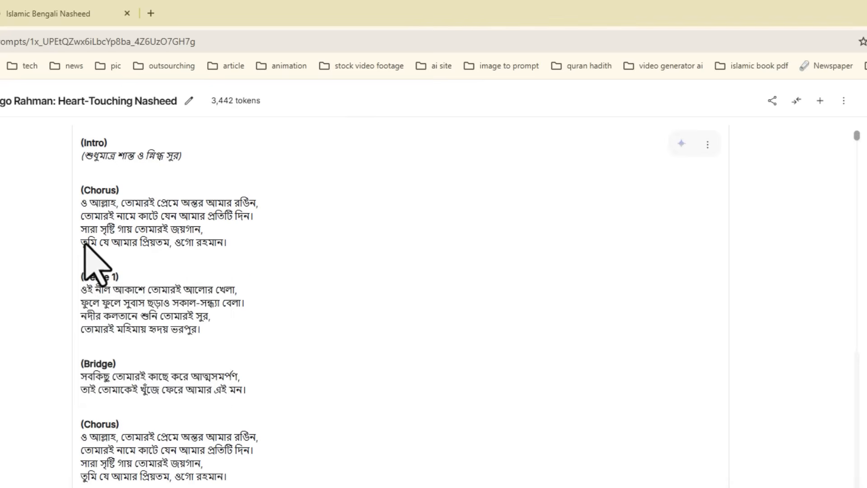
{"action": "left_click_drag", "start_coordinate": [86, 242], "coordinate": [243, 249]}
{"action": "left_click", "coordinate": [285, 250]}
{"action": "left_click", "coordinate": [186, 237]}
{"action": "left_click", "coordinate": [121, 241]}
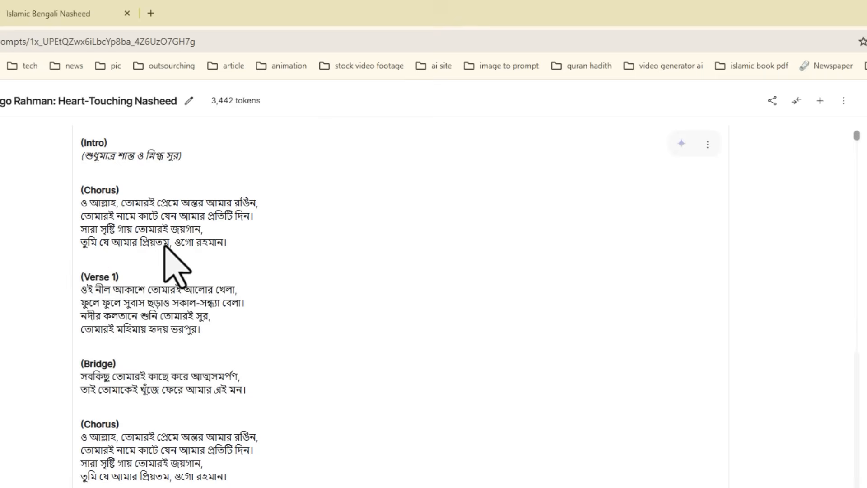
{"action": "left_click_drag", "start_coordinate": [170, 242], "coordinate": [88, 243]}
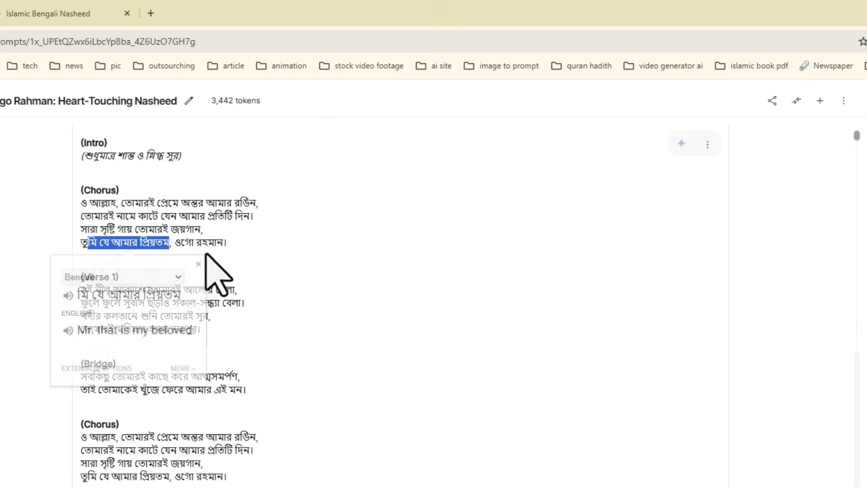
{"action": "left_click", "coordinate": [240, 240]}
{"action": "left_click", "coordinate": [183, 234]}
Copy the original lyrics from the intro through the outro and paste them into the LibreOffice Writer document
{"action": "left_click_drag", "start_coordinate": [78, 193], "coordinate": [243, 430]}
{"action": "scroll", "coordinate": [203, 300], "scroll_direction": "down", "scroll_amount": 6}
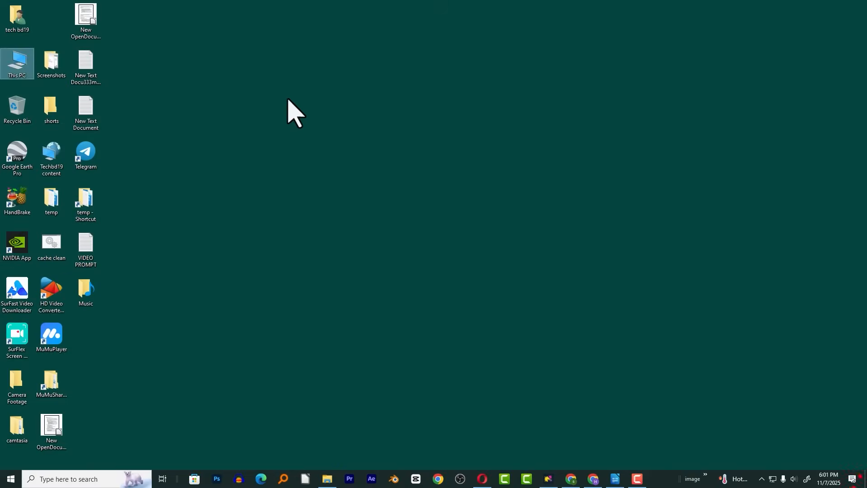
{"action": "right_click", "coordinate": [272, 90]}
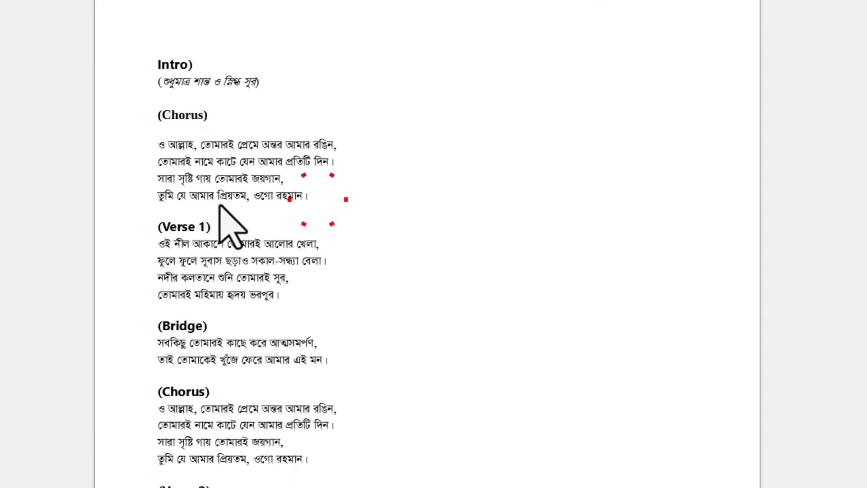
Replace "যে আমার প্রিয়তম" with "ছাড়া কে আছে" in the last line of the first chorus
{"action": "left_click_drag", "start_coordinate": [247, 196], "coordinate": [190, 197]}
{"action": "left_click_drag", "start_coordinate": [128, 189], "coordinate": [112, 194]}
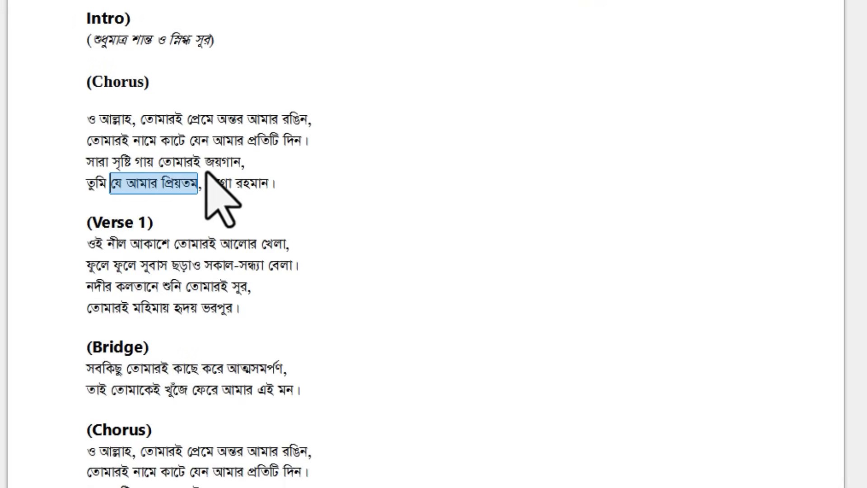
{"action": "type", "text": "Yাড়া কে আছে"}
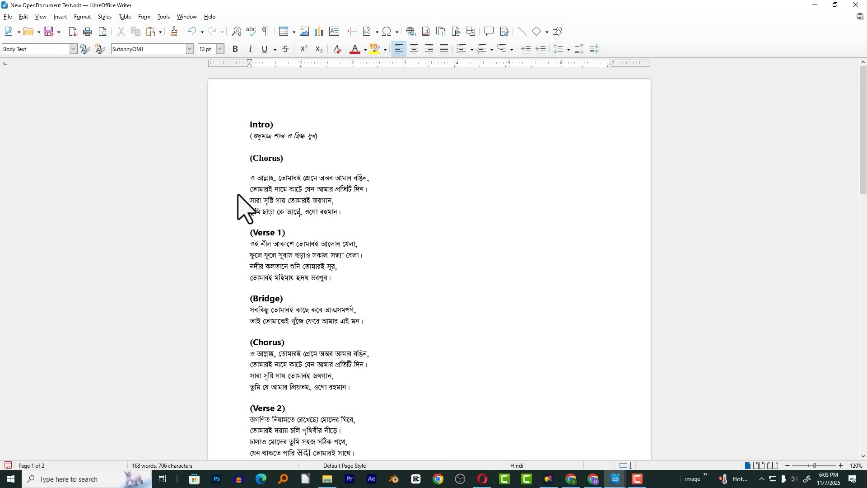
Copy the document's entire lyrics, paste them as the song's lyrics in Suno, and make the Styles field ready for input
{"action": "key", "text": "ctrl+a"}
{"action": "key", "text": "ctrl+c"}
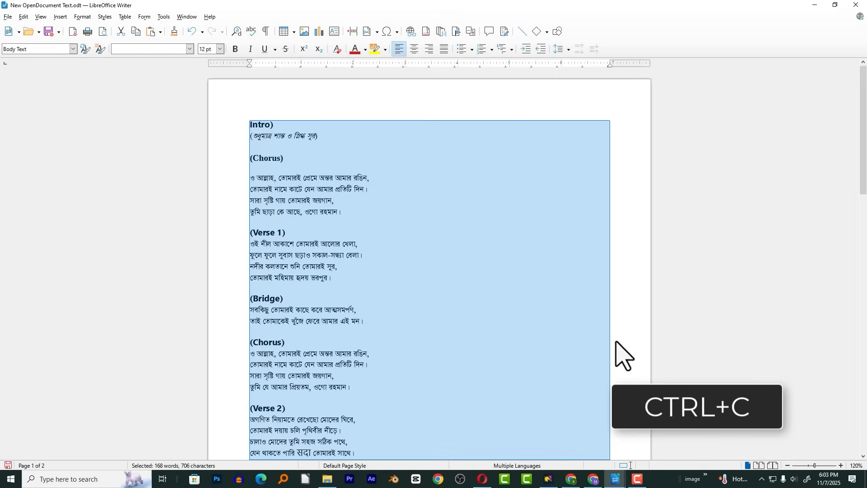
{"action": "left_click", "coordinate": [571, 480]}
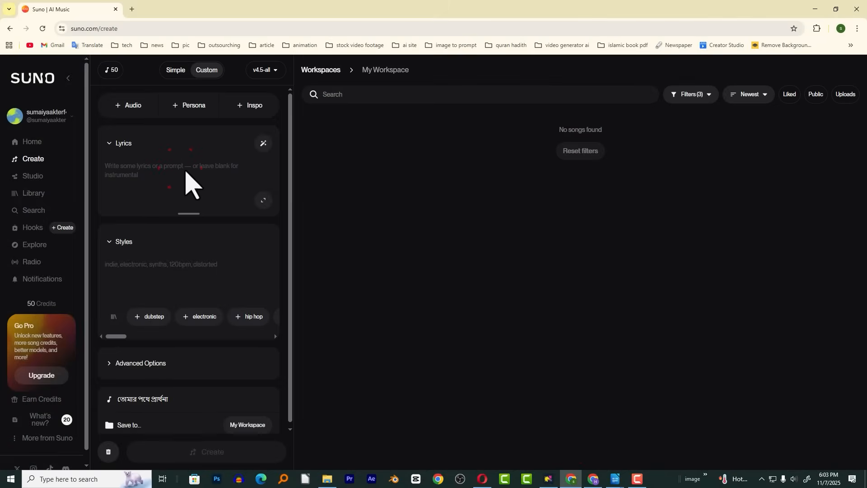
{"action": "key", "text": "ctrl+v"}
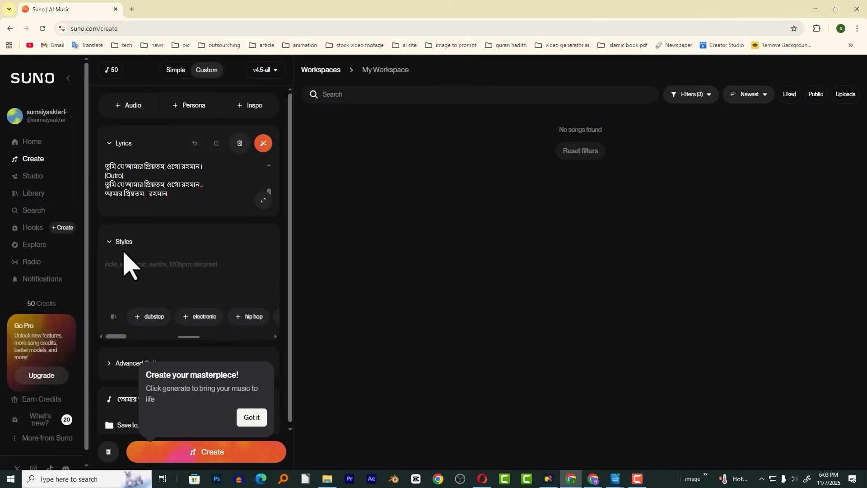
{"action": "left_click", "coordinate": [131, 275]}
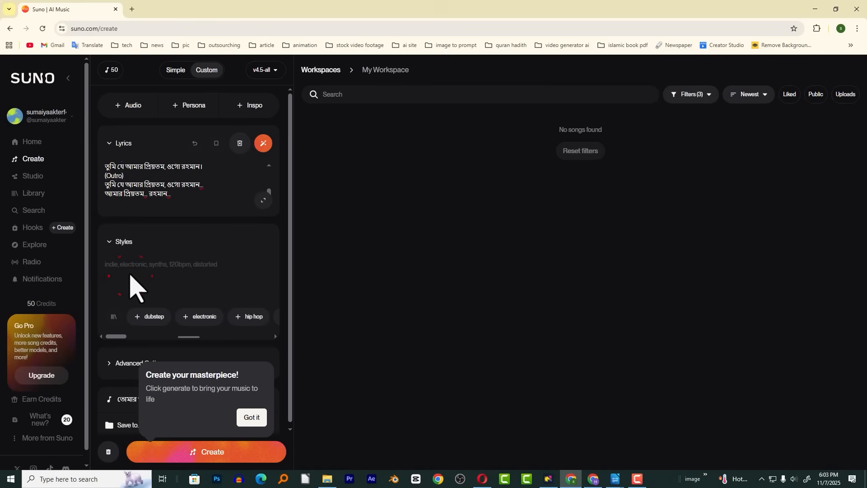
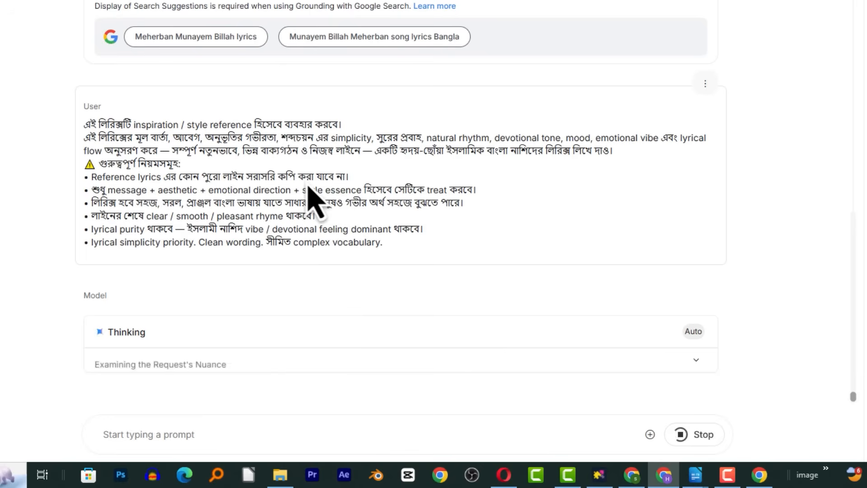
Copy the generated lyrics of "তোমার দয়ার সাগরে" from the first chorus through the final chorus in Google AI Studio
{"action": "left_click_drag", "start_coordinate": [132, 125], "coordinate": [65, 137]}
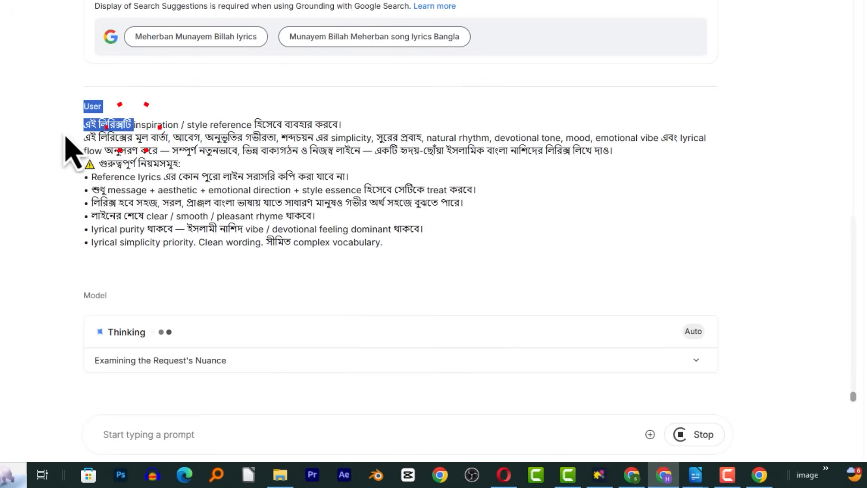
{"action": "left_click", "coordinate": [136, 147]}
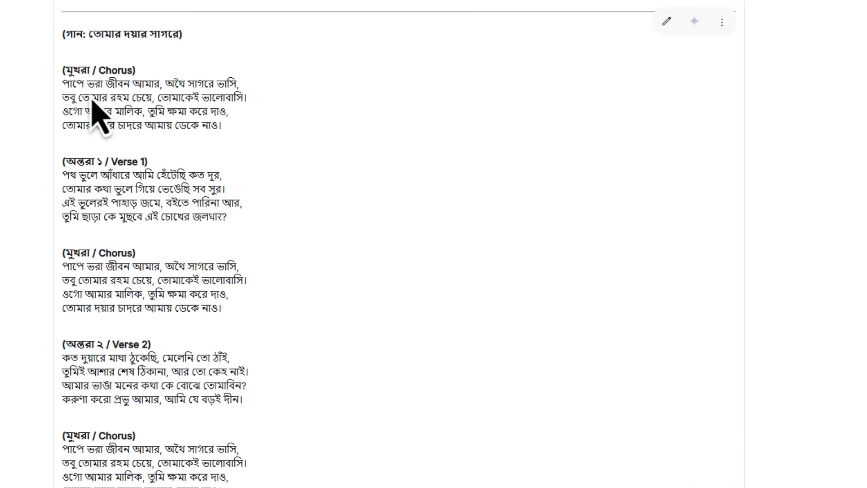
{"action": "scroll", "coordinate": [217, 145], "scroll_direction": "up", "scroll_amount": 15}
{"action": "scroll", "coordinate": [213, 136], "scroll_direction": "down", "scroll_amount": 14}
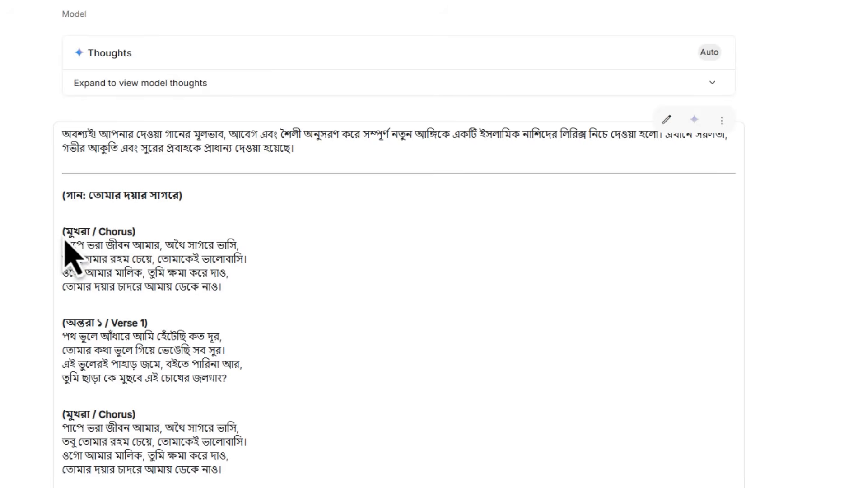
{"action": "left_click_drag", "start_coordinate": [64, 232], "coordinate": [103, 299]}
{"action": "left_click_drag", "start_coordinate": [217, 280], "coordinate": [237, 296]}
{"action": "left_click", "coordinate": [221, 255]}
{"action": "left_click_drag", "start_coordinate": [191, 236], "coordinate": [628, 441]}
{"action": "scroll", "coordinate": [271, 316], "scroll_direction": "down", "scroll_amount": 2}
{"action": "key", "text": "ctrl+c"}
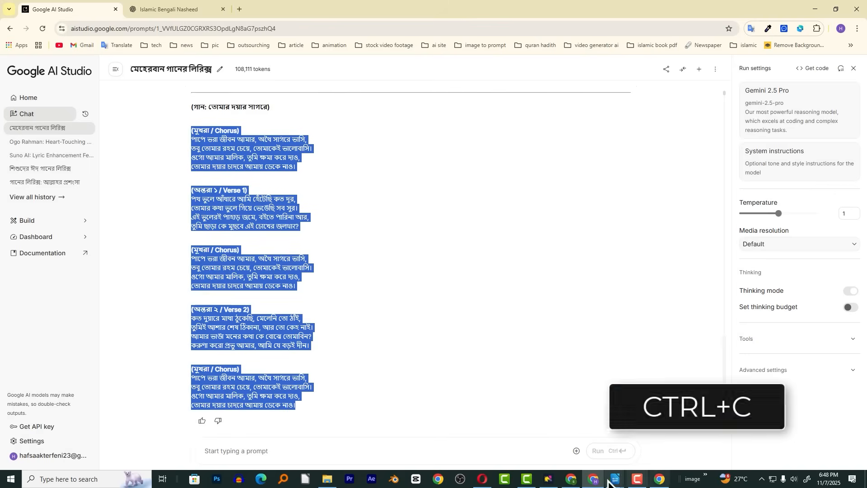
Switch to Suno and replace the song's existing lyrics with the copied "তোমার দয়ার সাগরে" lyrics
{"action": "left_click", "coordinate": [571, 479]}
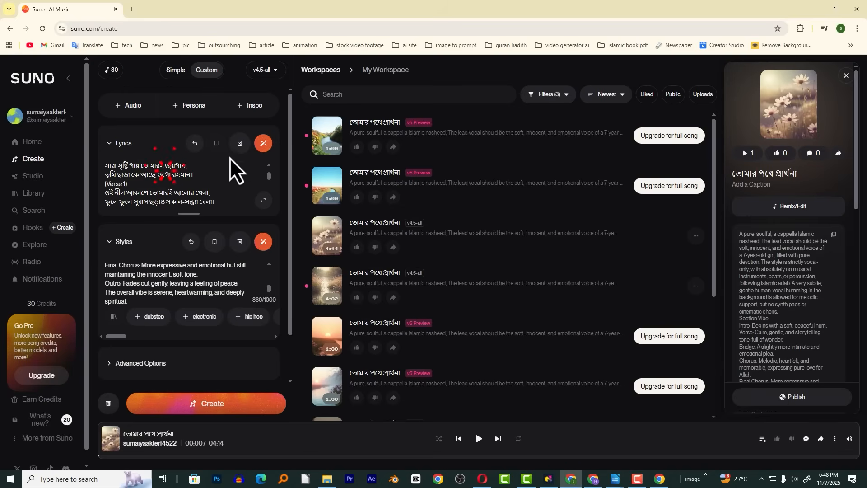
{"action": "left_click", "coordinate": [241, 144]}
{"action": "left_click", "coordinate": [147, 175]}
{"action": "key", "text": "ctrl+v"}
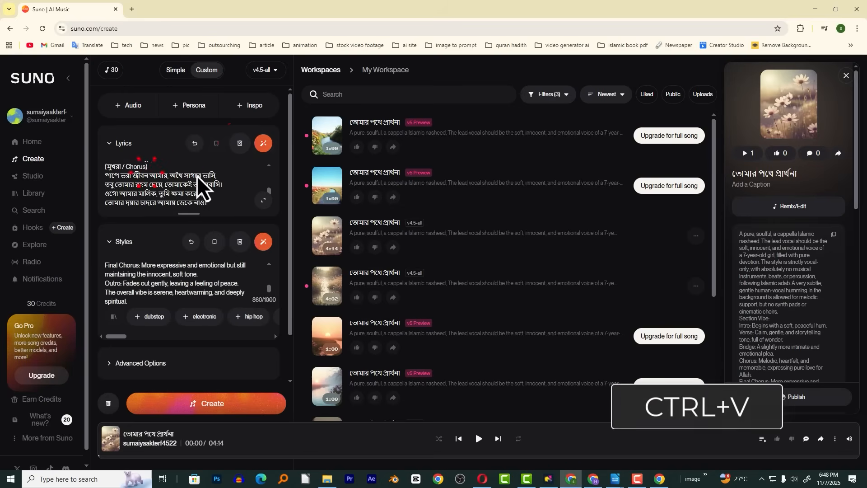
Clear the old style description from the song's Styles in Suno and make the field ready for input
{"action": "left_click", "coordinate": [150, 275]}
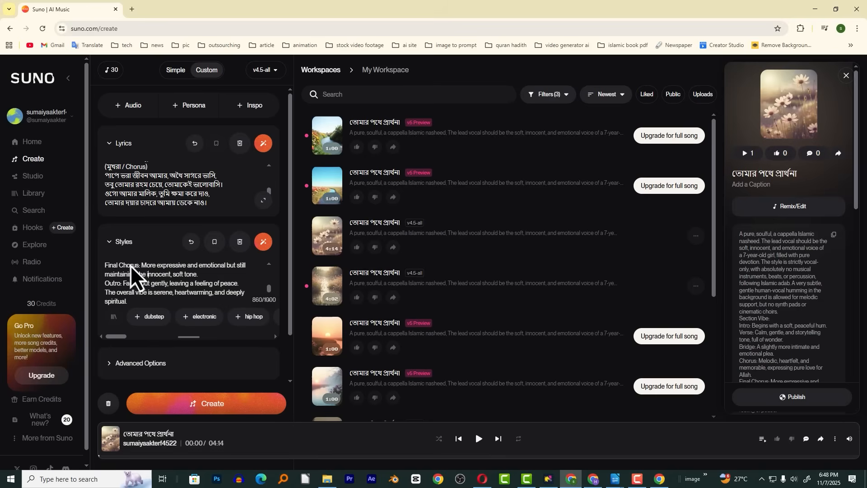
{"action": "key", "text": "alt+Tab"}
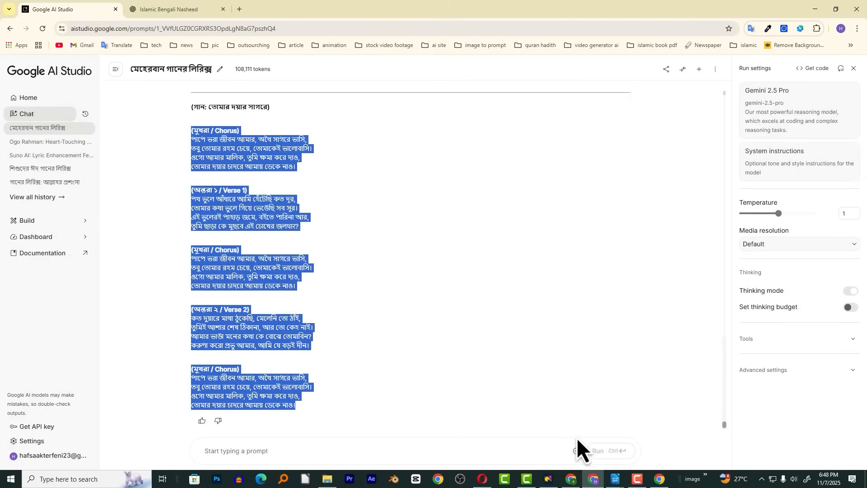
{"action": "key", "text": "alt"}
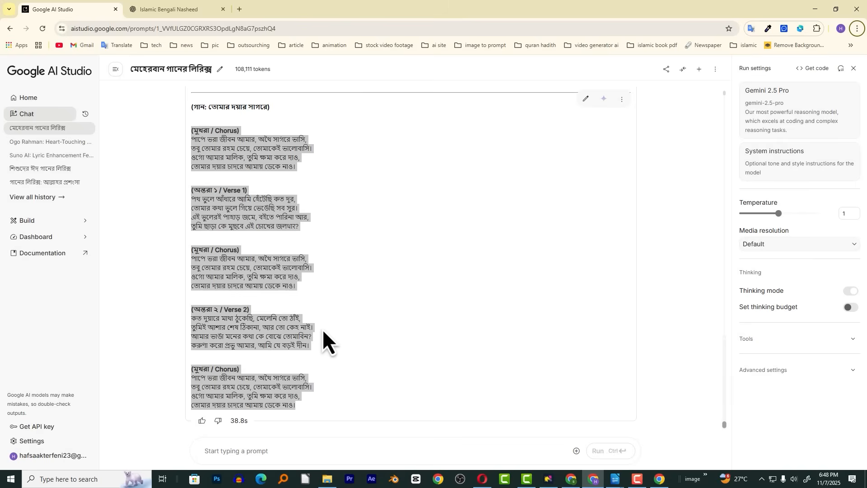
{"action": "key", "text": "alt+Tab"}
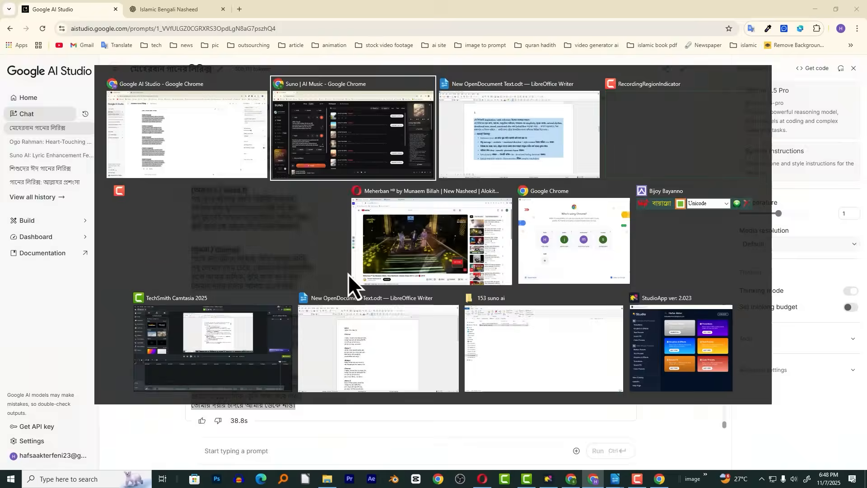
{"action": "left_click", "coordinate": [240, 242]}
{"action": "left_click", "coordinate": [164, 275]}
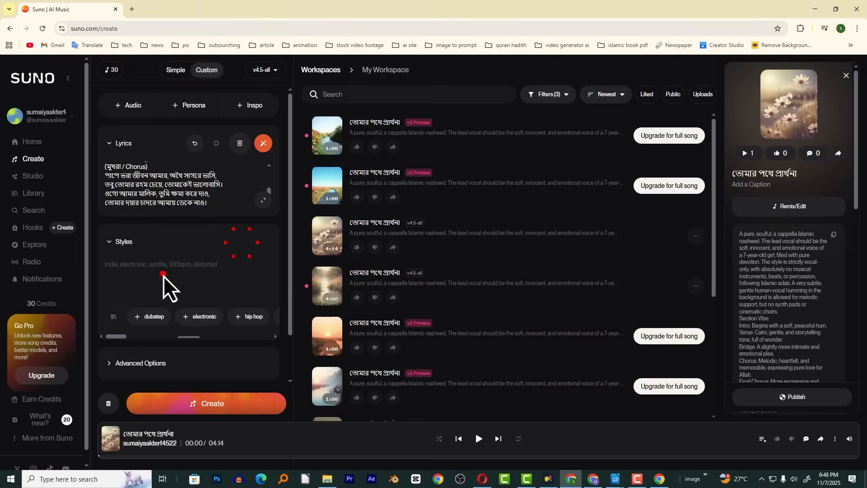
{"action": "left_click", "coordinate": [221, 286]}
In the LibreOffice Writer document, rewrite the ending "(no musical instruments)" of style prompt 4 as ", no musical instruments."
{"action": "key", "text": "alt+Tab"}
{"action": "left_click", "coordinate": [253, 308]}
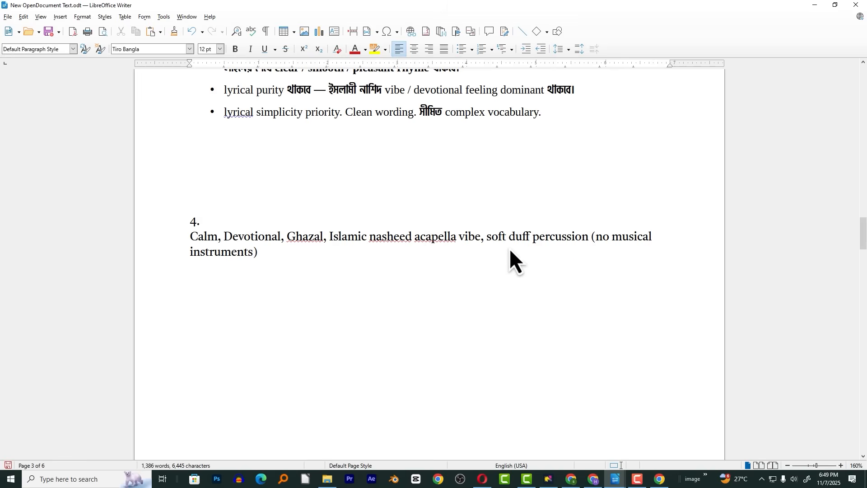
{"action": "left_click_drag", "start_coordinate": [488, 237], "coordinate": [589, 240]}
{"action": "left_click_drag", "start_coordinate": [490, 240], "coordinate": [597, 239]}
{"action": "left_click", "coordinate": [599, 262]}
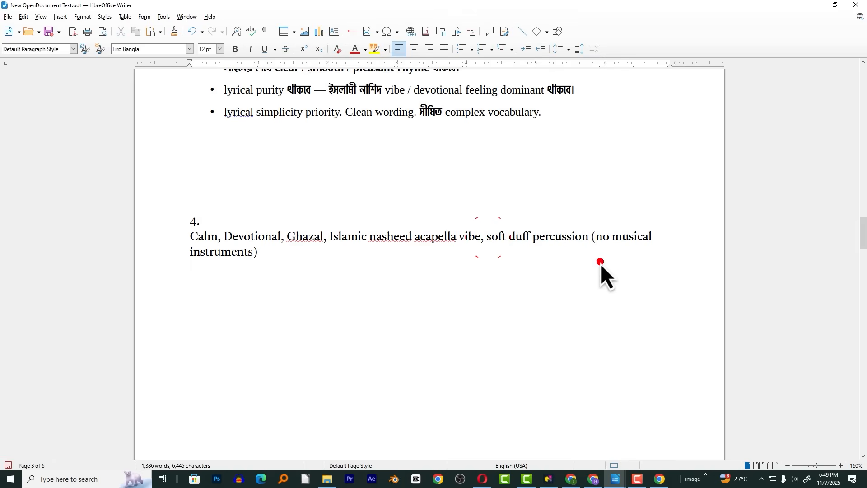
{"action": "left_click", "coordinate": [599, 239]}
{"action": "key", "text": "BackSpace"}
{"action": "key", "text": "BackSpace"}
{"action": "type", "text": ","}
{"action": "key", "text": "End"}
{"action": "key", "text": "ctrl+End"}
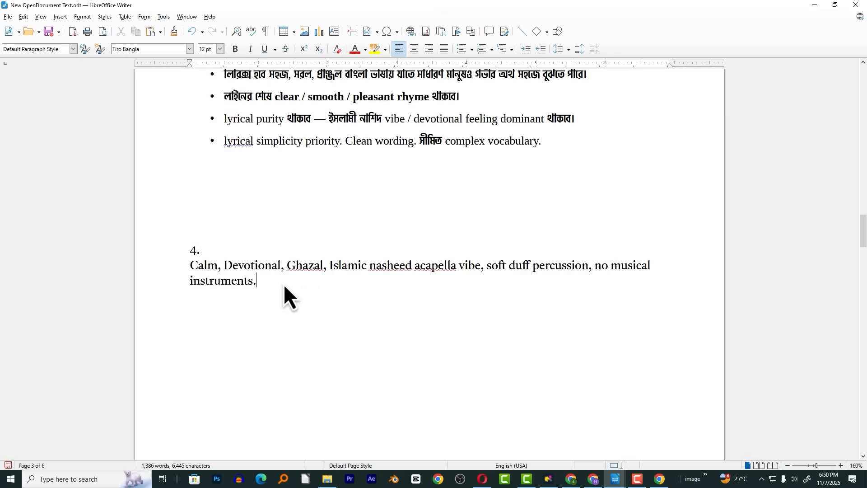
Copy the full style line "Calm, Devotional, Ghazal… no musical instruments." into Suno's Styles and generate the song
{"action": "left_click_drag", "start_coordinate": [286, 294], "coordinate": [172, 263]}
{"action": "key", "text": "ctrl+c"}
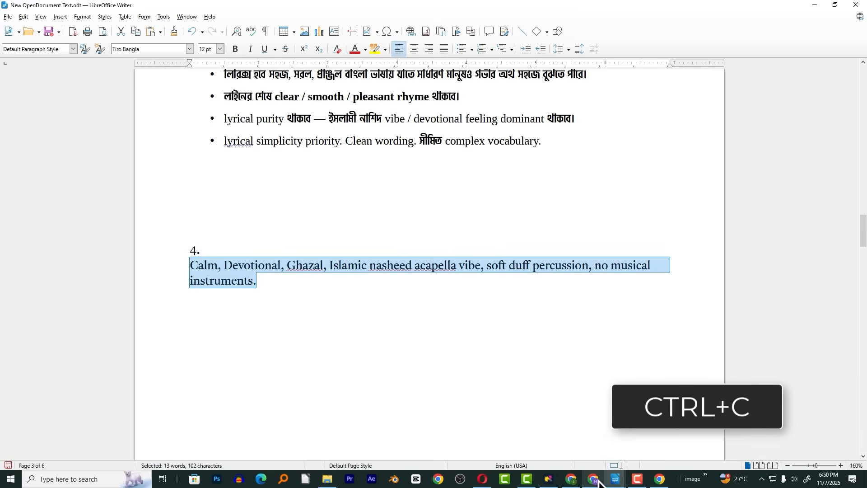
{"action": "left_click", "coordinate": [594, 480]}
{"action": "left_click", "coordinate": [153, 256]}
{"action": "left_click", "coordinate": [142, 264]}
{"action": "key", "text": "ctrl+v"}
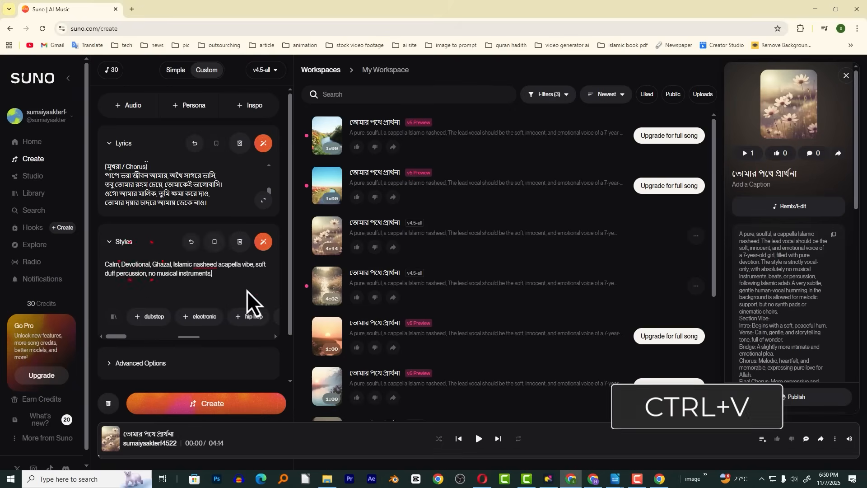
{"action": "left_click", "coordinate": [227, 401]}
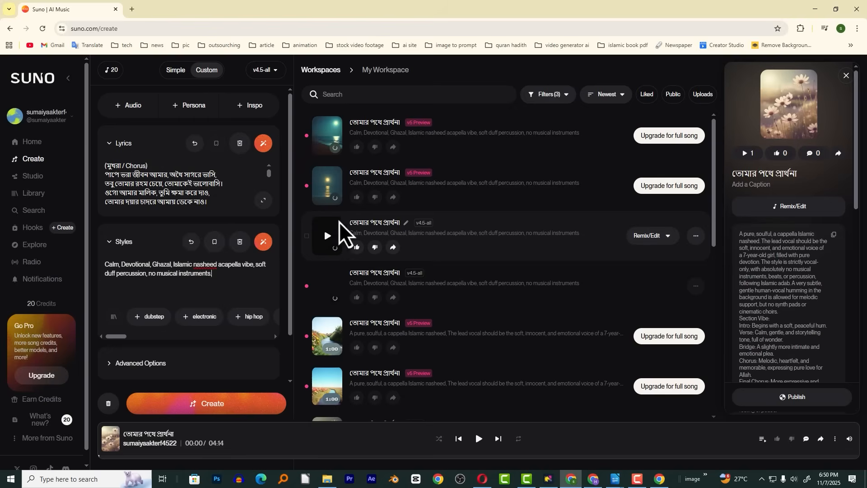
Listen to parts of the two newly generated v4.5-all versions and pause playback
{"action": "left_click", "coordinate": [328, 249]}
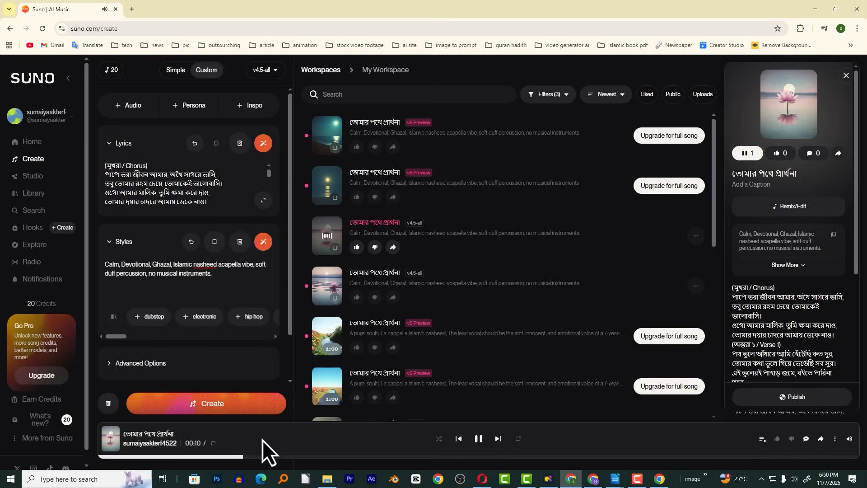
{"action": "left_click", "coordinate": [312, 457]}
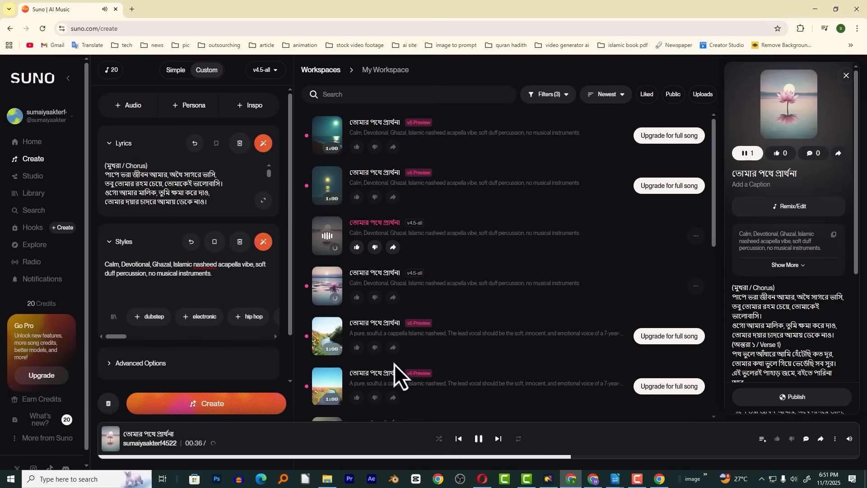
{"action": "left_click", "coordinate": [332, 237]}
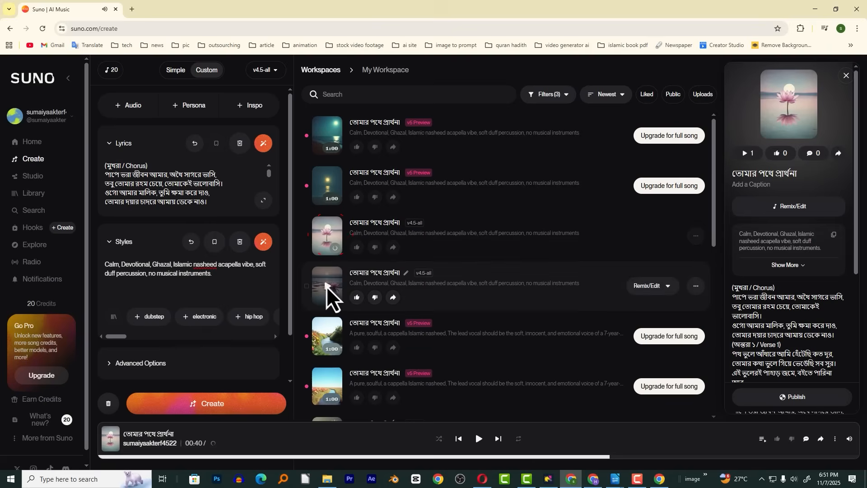
{"action": "left_click", "coordinate": [327, 286]}
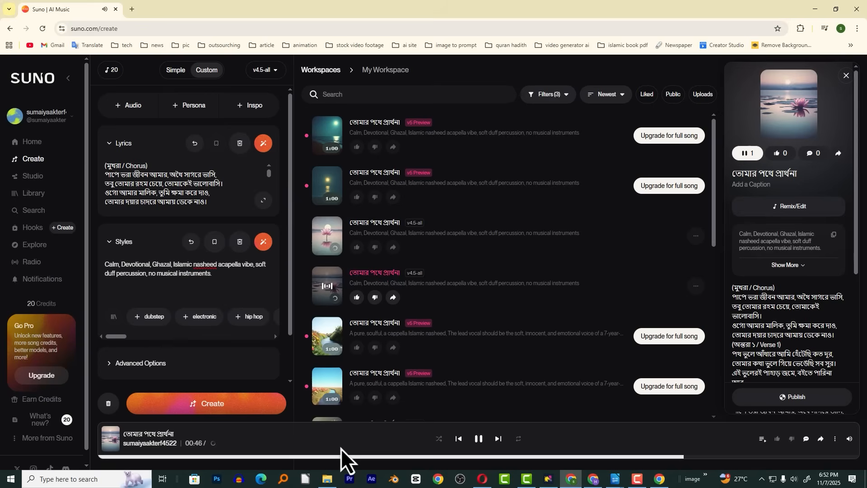
{"action": "left_click", "coordinate": [480, 439]}
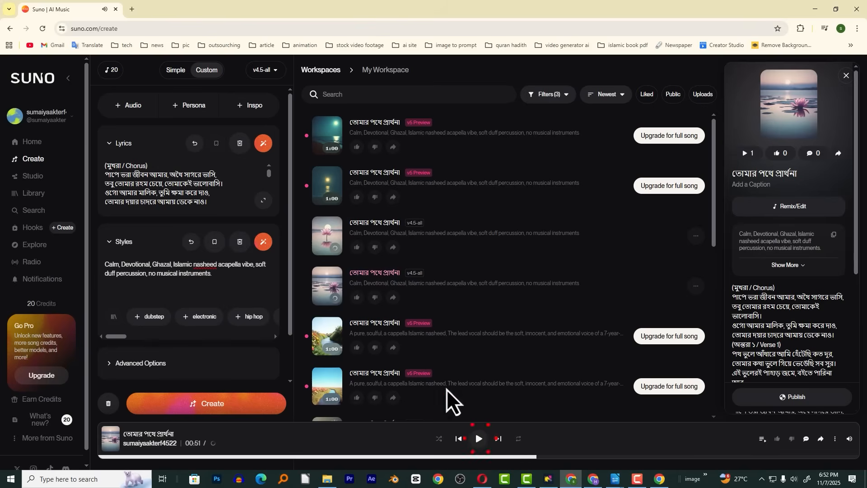
Download the 4:14 v4.5-all version of the song as MP3 audio
{"action": "left_click", "coordinate": [696, 285]}
{"action": "mouse_move", "coordinate": [644, 418]}
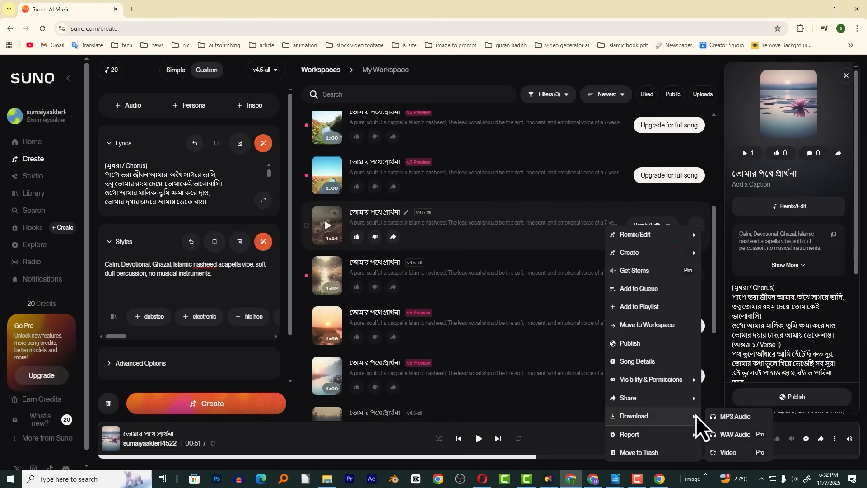
{"action": "left_click", "coordinate": [745, 418]}
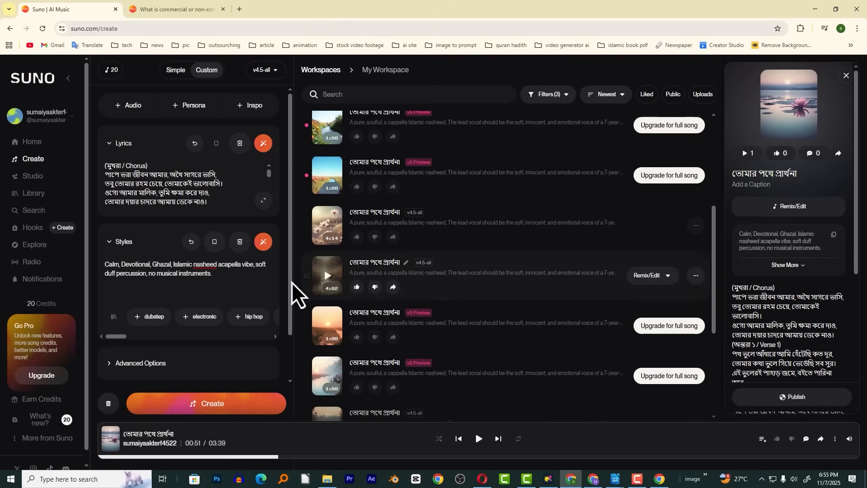
Compare the Free, Pro and Premier features on Suno's plan page and return to the song creation page
{"action": "left_click", "coordinate": [45, 377]}
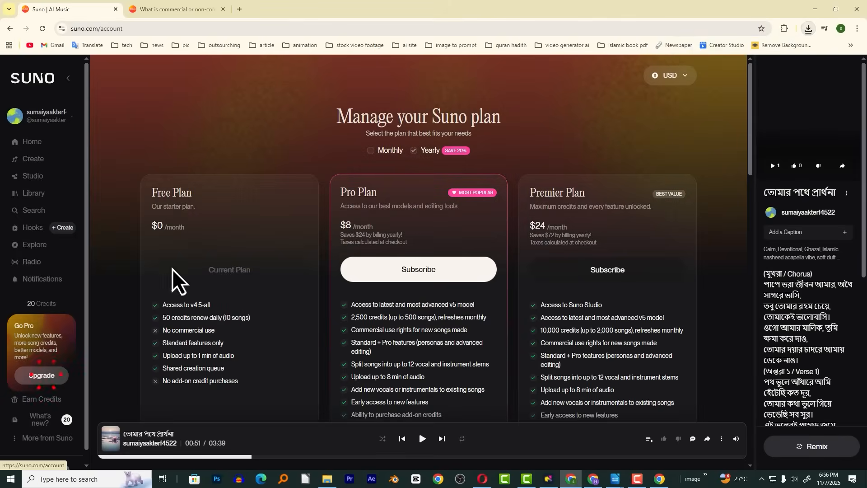
{"action": "scroll", "coordinate": [398, 226], "scroll_direction": "down", "scroll_amount": 2}
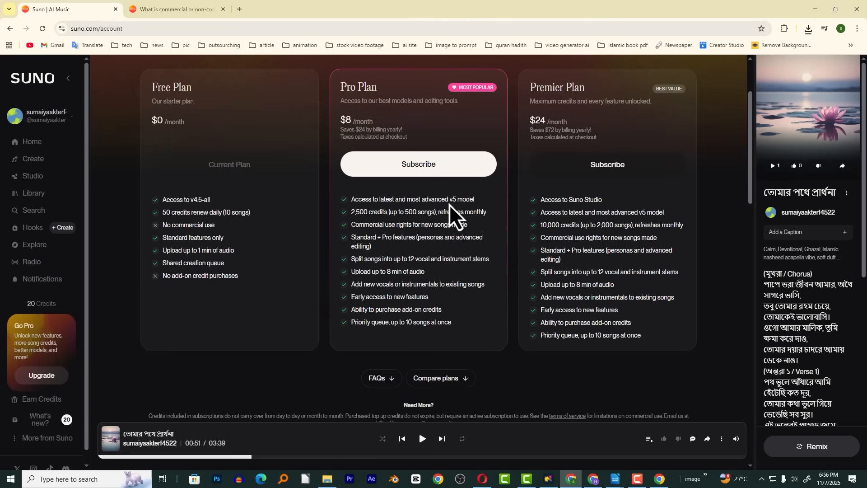
{"action": "scroll", "coordinate": [395, 229], "scroll_direction": "up", "scroll_amount": 2}
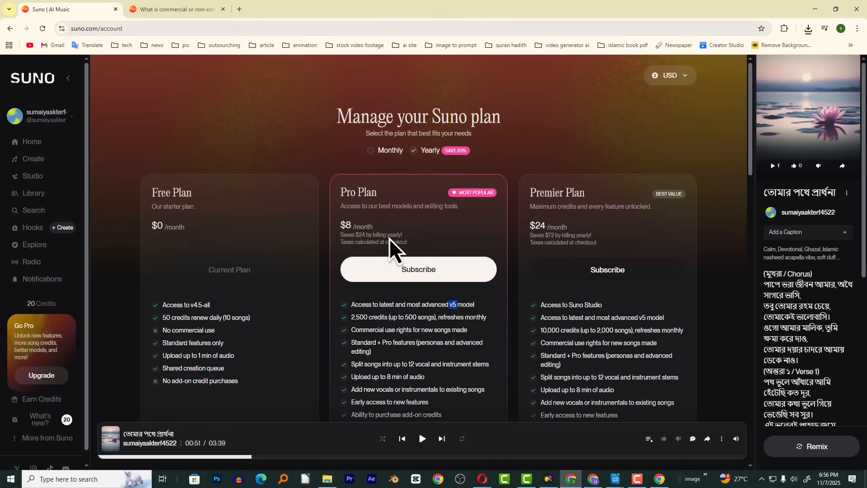
{"action": "left_click", "coordinate": [139, 202]}
{"action": "left_click", "coordinate": [36, 163]}
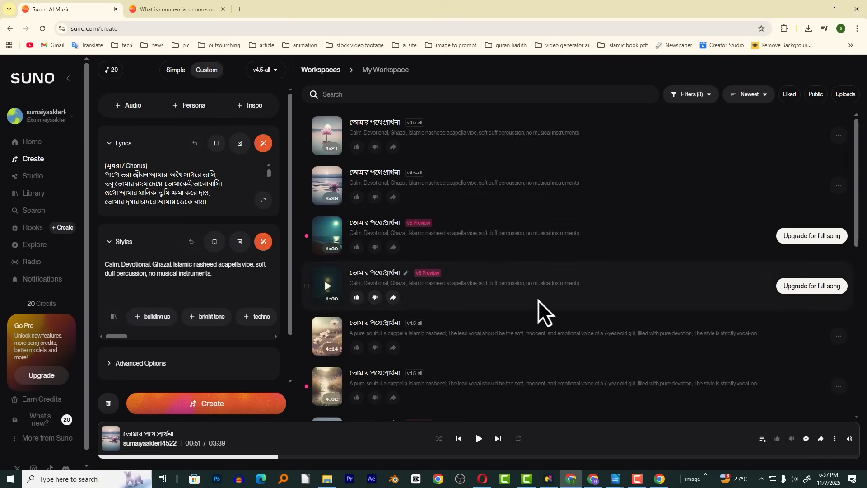
Start a new chat in Google AI Studio and go to the children's Eid song prompt in the LibreOffice Writer document
{"action": "left_click", "coordinate": [594, 478]}
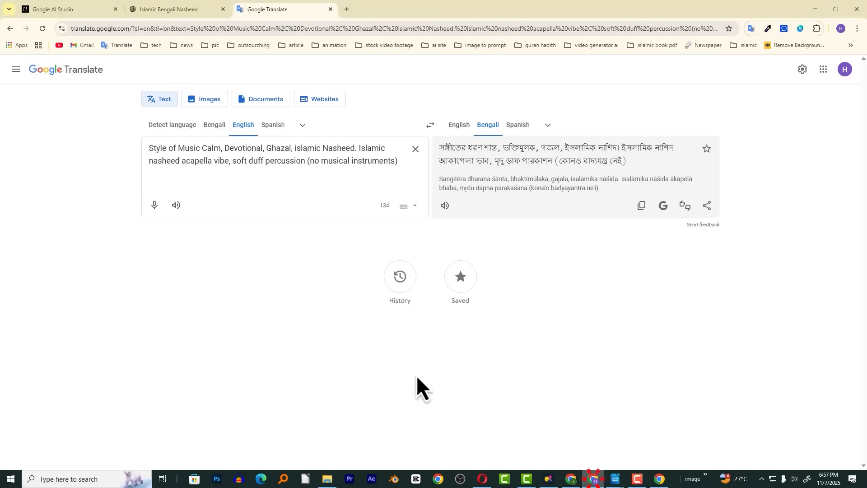
{"action": "left_click", "coordinate": [45, 6]}
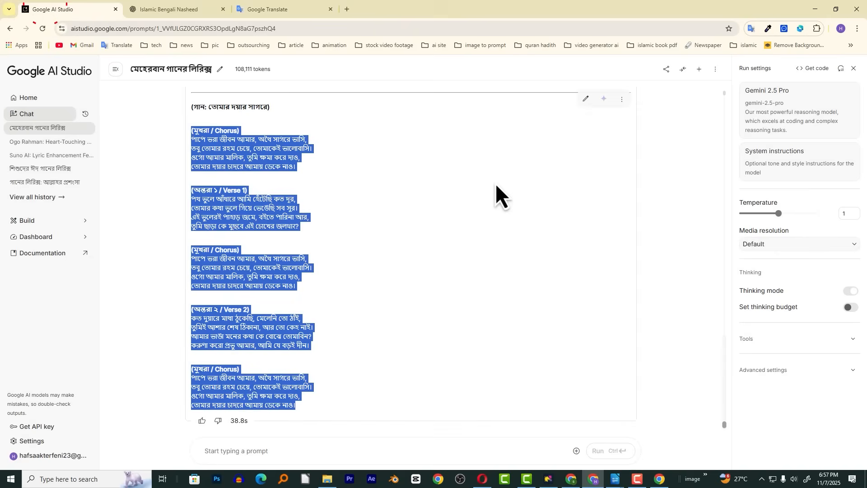
{"action": "left_click", "coordinate": [21, 114]}
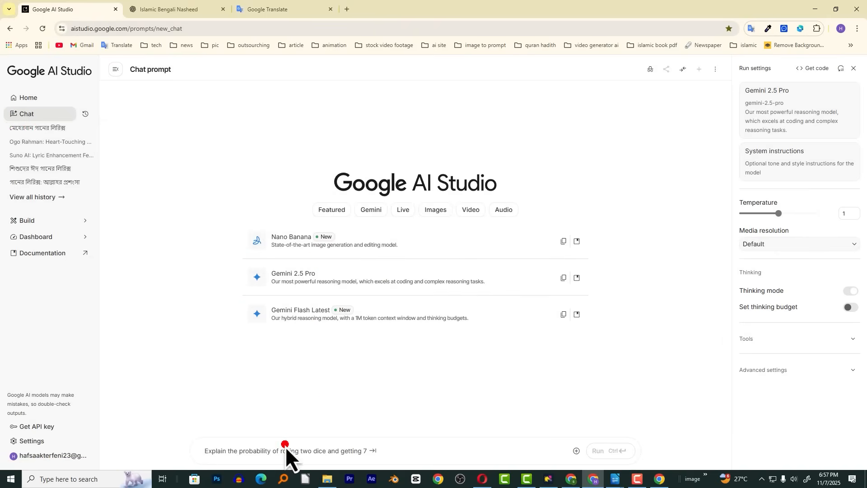
{"action": "left_click", "coordinate": [615, 479]}
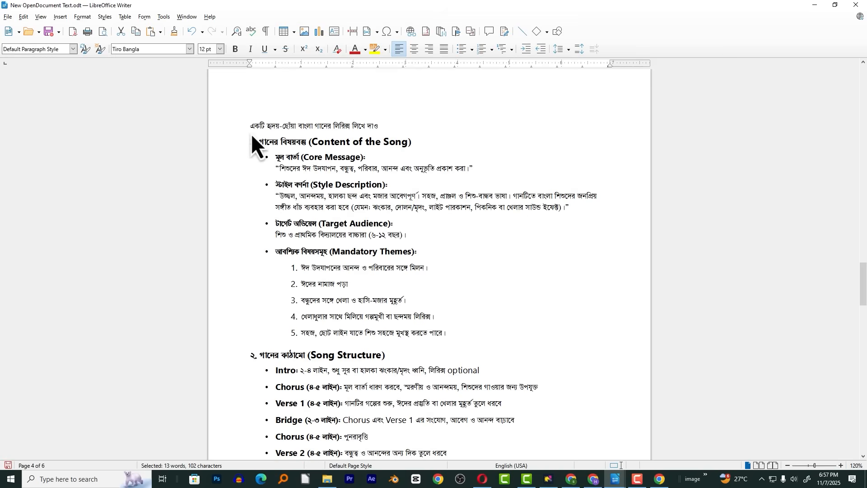
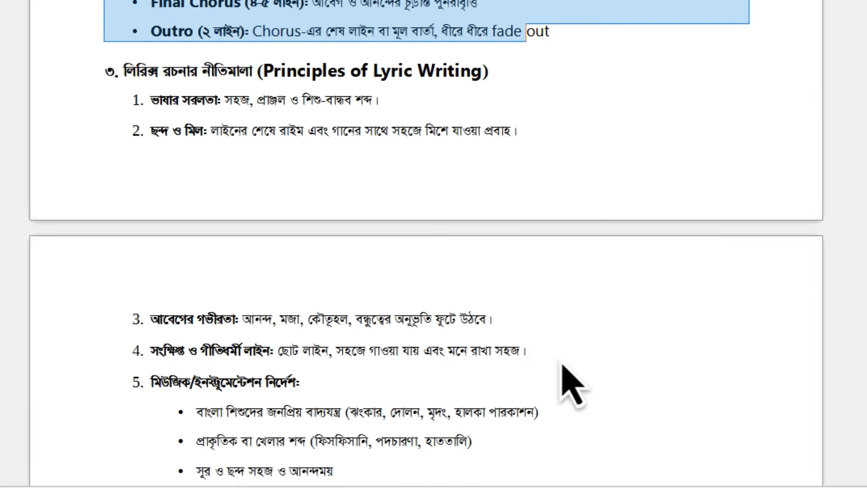
Read the song structure, lyric writing principles and instrumentation guidelines of the children's Eid song prompt
{"action": "left_click_drag", "start_coordinate": [533, 422], "coordinate": [136, 427]}
{"action": "left_click_drag", "start_coordinate": [57, 363], "coordinate": [121, 340]}
{"action": "scroll", "coordinate": [154, 333], "scroll_direction": "down", "scroll_amount": 3}
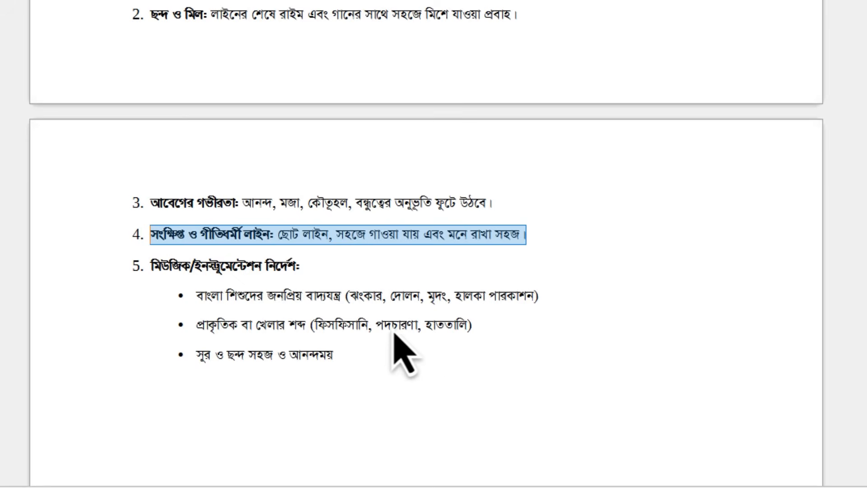
{"action": "left_click_drag", "start_coordinate": [337, 368], "coordinate": [149, 303]}
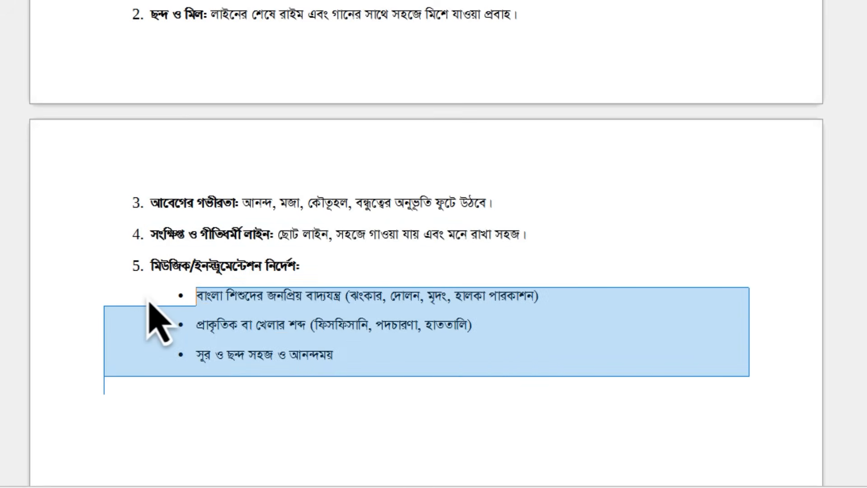
{"action": "scroll", "coordinate": [155, 307], "scroll_direction": "down", "scroll_amount": 2}
Copy the complete children's Eid song lyrics prompt from the Writer document and run it in the new Google AI Studio chat
{"action": "scroll", "coordinate": [162, 308], "scroll_direction": "up", "scroll_amount": 10}
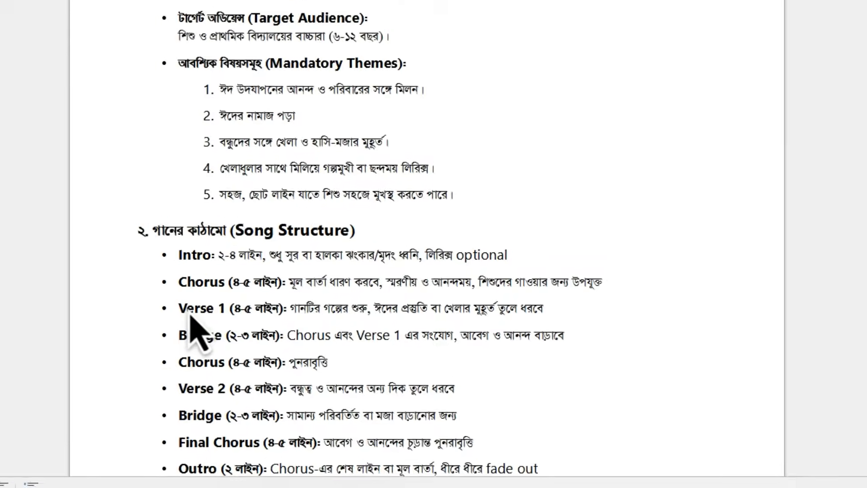
{"action": "scroll", "coordinate": [319, 286], "scroll_direction": "down", "scroll_amount": 8}
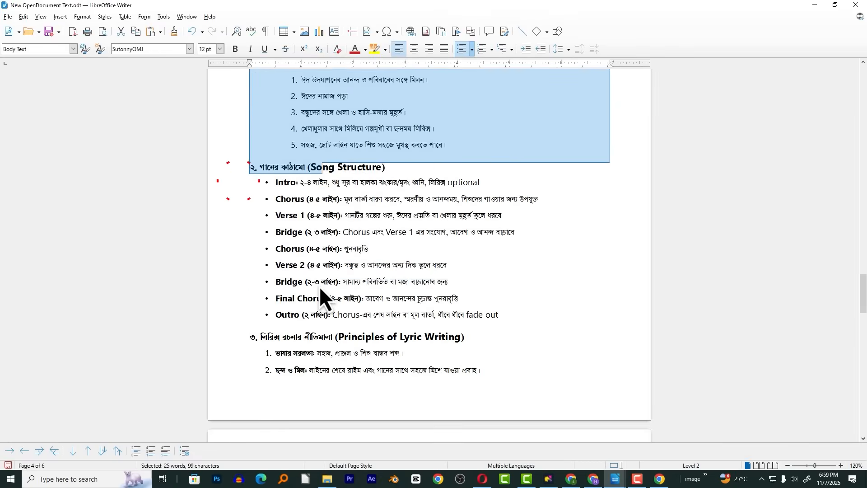
{"action": "scroll", "coordinate": [320, 287], "scroll_direction": "down", "scroll_amount": 3}
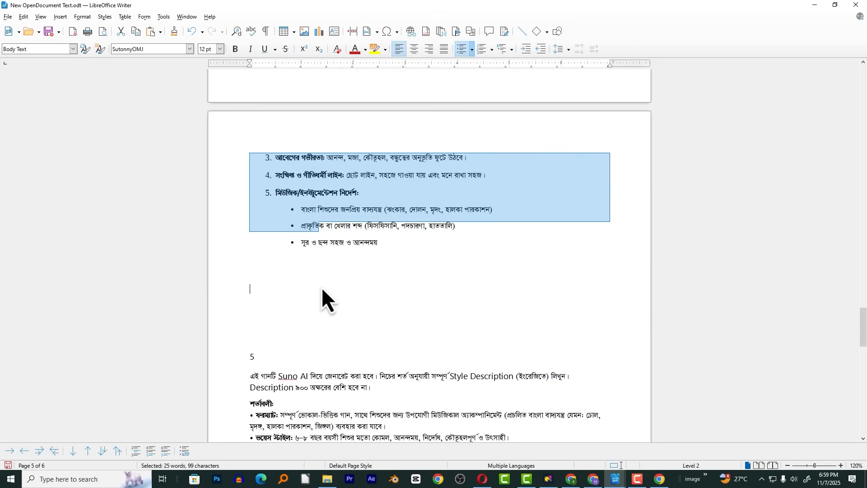
{"action": "scroll", "coordinate": [329, 285], "scroll_direction": "up", "scroll_amount": 1}
{"action": "left_click_drag", "start_coordinate": [351, 294], "coordinate": [405, 307]}
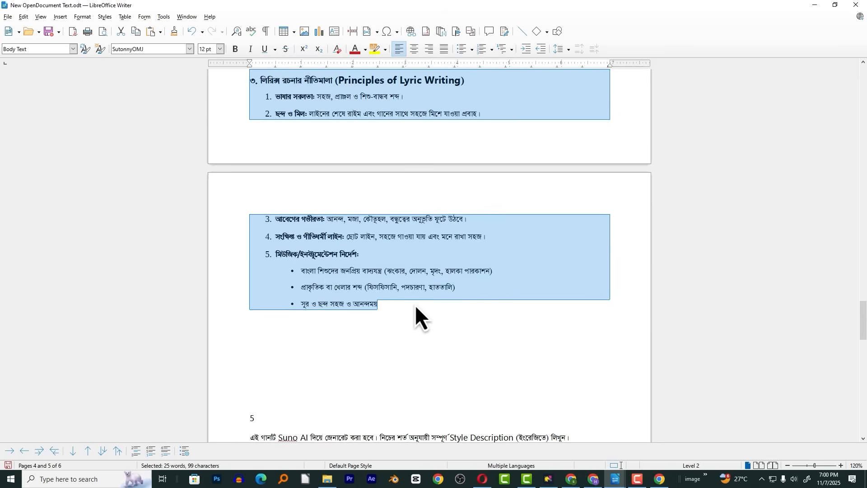
{"action": "left_click", "coordinate": [571, 479]}
{"action": "left_click", "coordinate": [659, 479]}
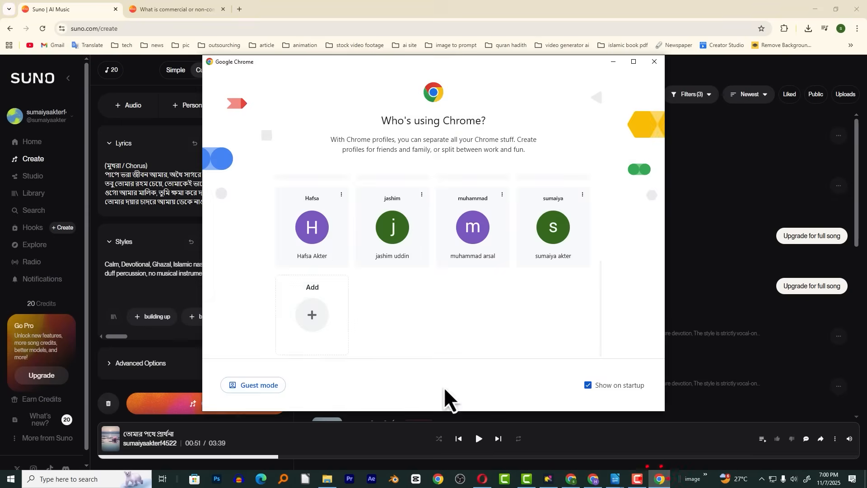
{"action": "left_click", "coordinate": [594, 479]}
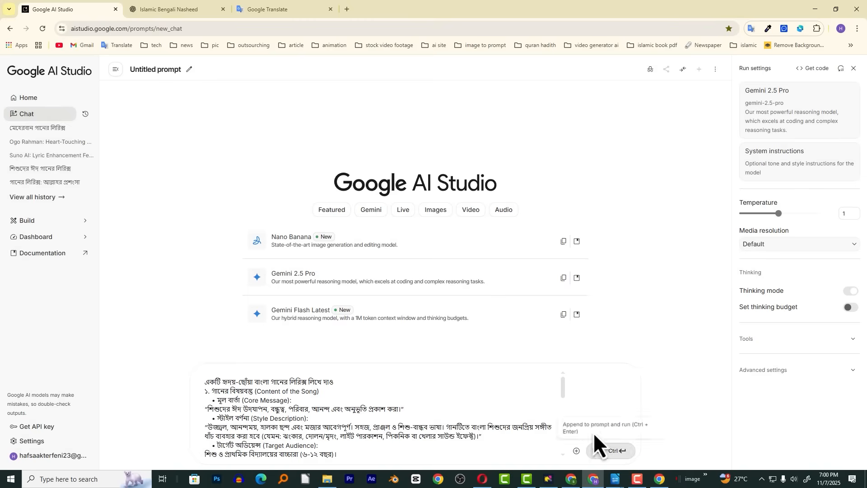
{"action": "left_click", "coordinate": [606, 454]}
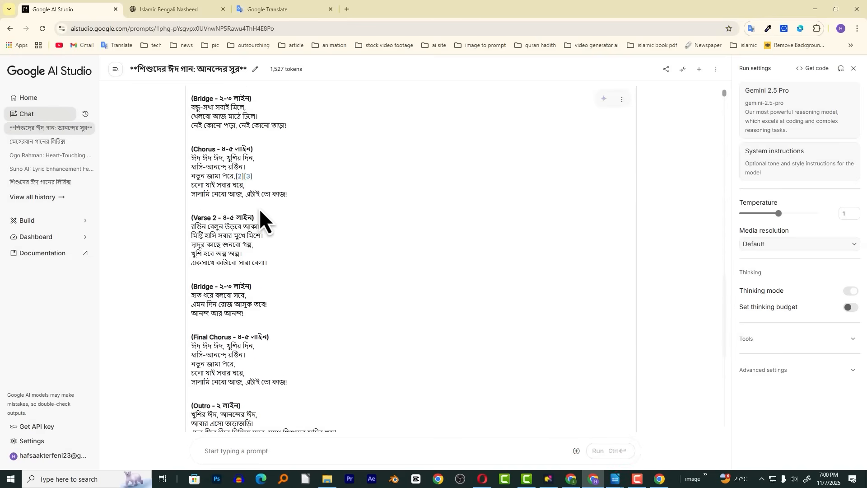
Copy the generated Eid lyrics from Intro through Outro and replace the existing lyrics in Suno with them
{"action": "scroll", "coordinate": [259, 208], "scroll_direction": "up", "scroll_amount": 10}
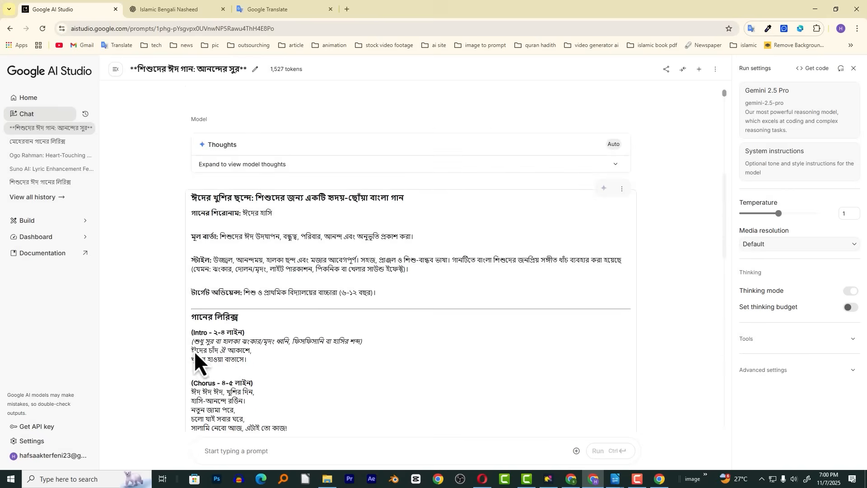
{"action": "left_click_drag", "start_coordinate": [192, 331], "coordinate": [494, 439]}
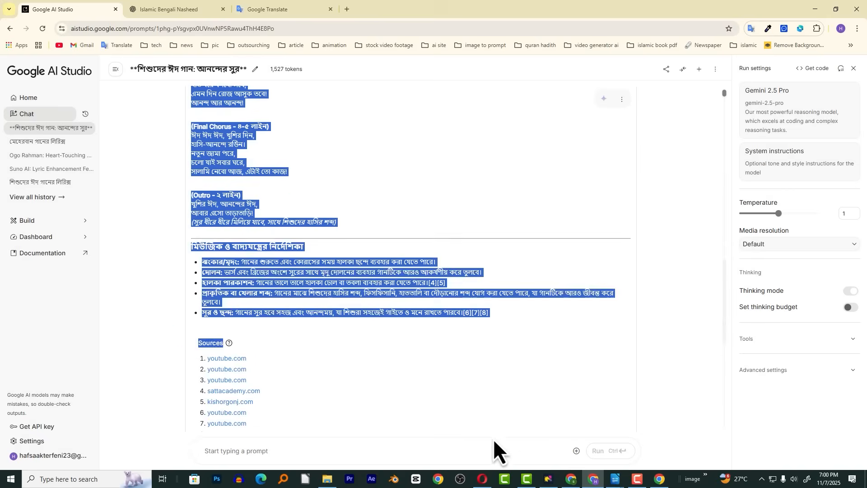
{"action": "key", "text": "alt+Tab"}
{"action": "left_click", "coordinate": [176, 194]}
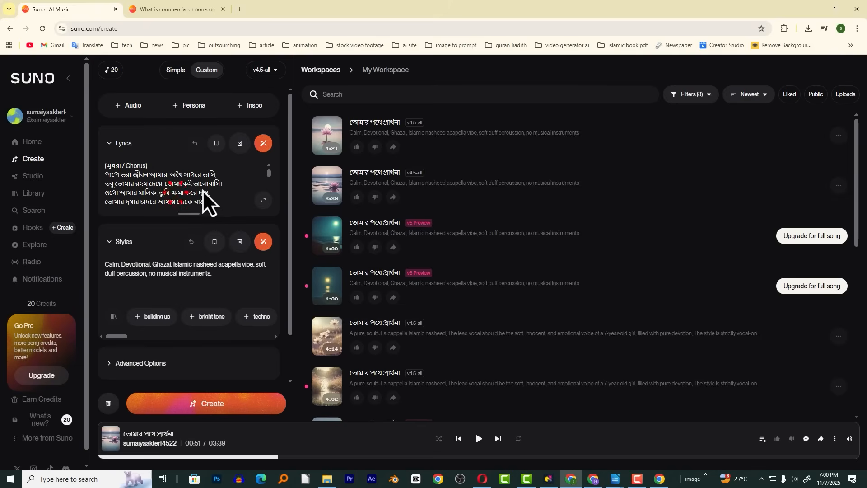
{"action": "left_click", "coordinate": [240, 144]}
{"action": "key", "text": "ctrl+v"}
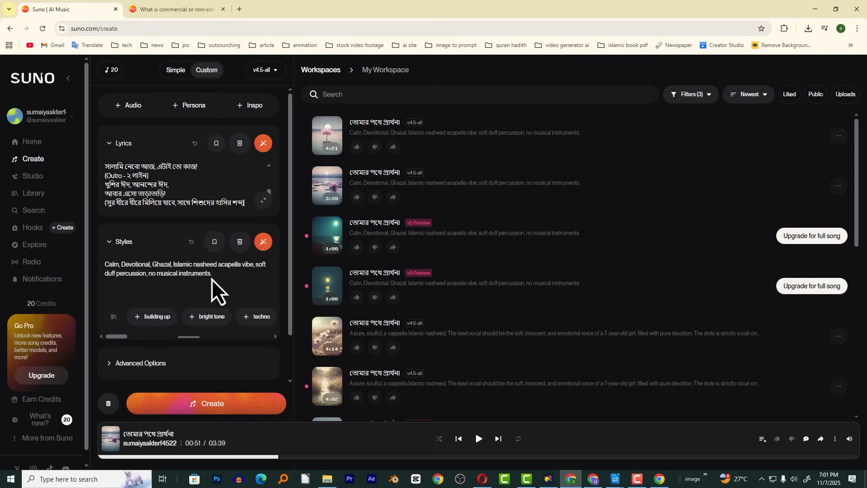
Open the Writer document and read the children's song Style Description prompt, including its length limit and its conditions
{"action": "key", "text": "alt+Tab"}
{"action": "mouse_move", "coordinate": [614, 482]}
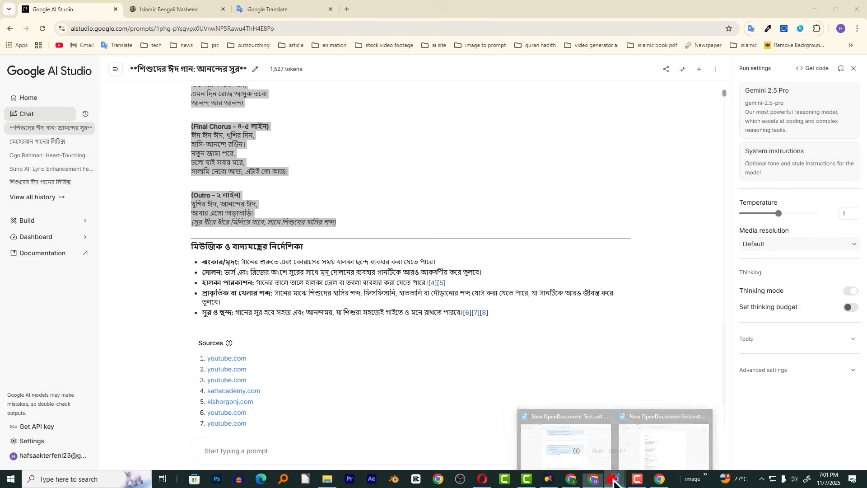
{"action": "left_click", "coordinate": [589, 433]}
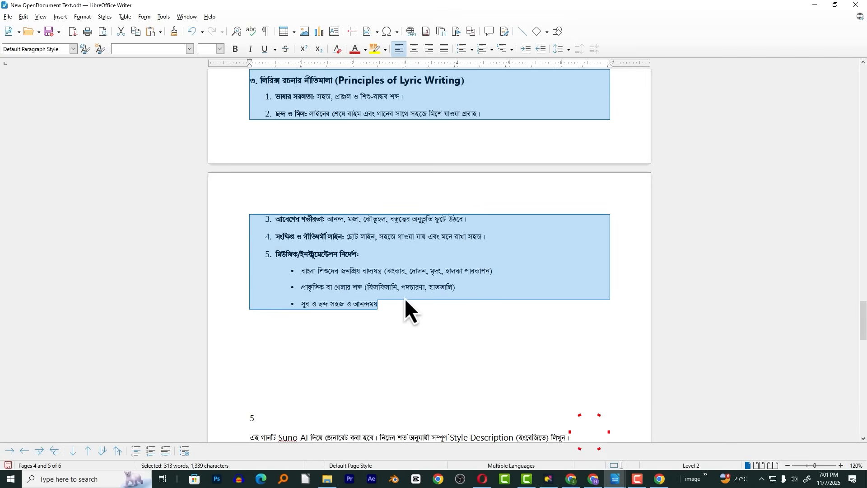
{"action": "scroll", "coordinate": [405, 297], "scroll_direction": "down", "scroll_amount": 8}
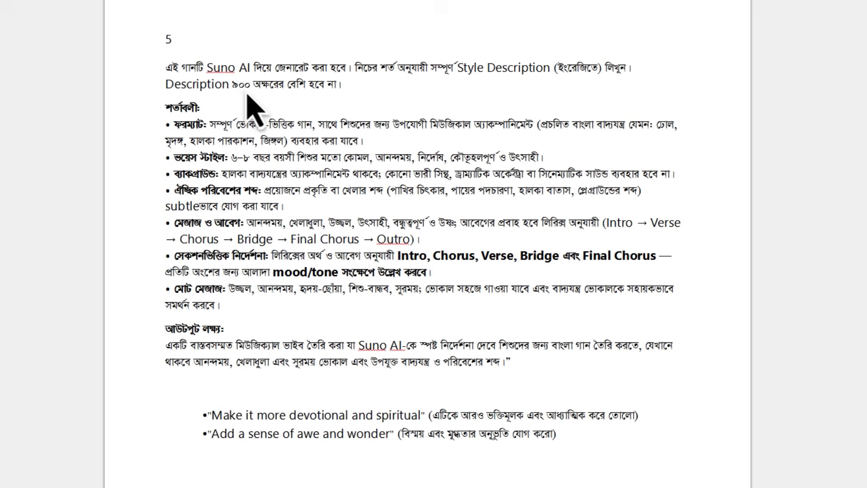
{"action": "left_click_drag", "start_coordinate": [351, 85], "coordinate": [163, 87]}
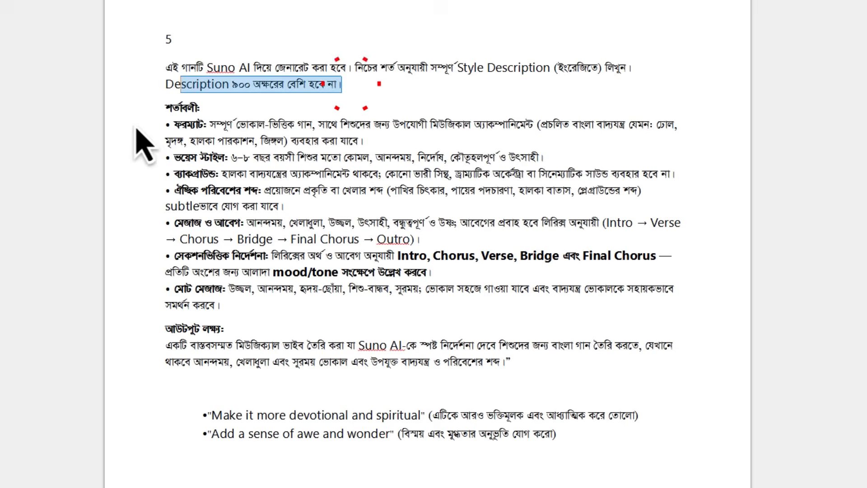
{"action": "left_click", "coordinate": [153, 126]}
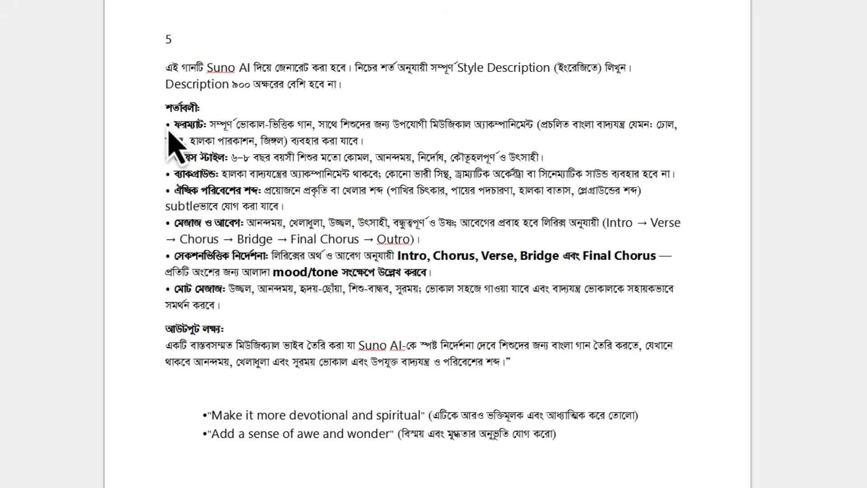
{"action": "left_click_drag", "start_coordinate": [165, 127], "coordinate": [157, 350]}
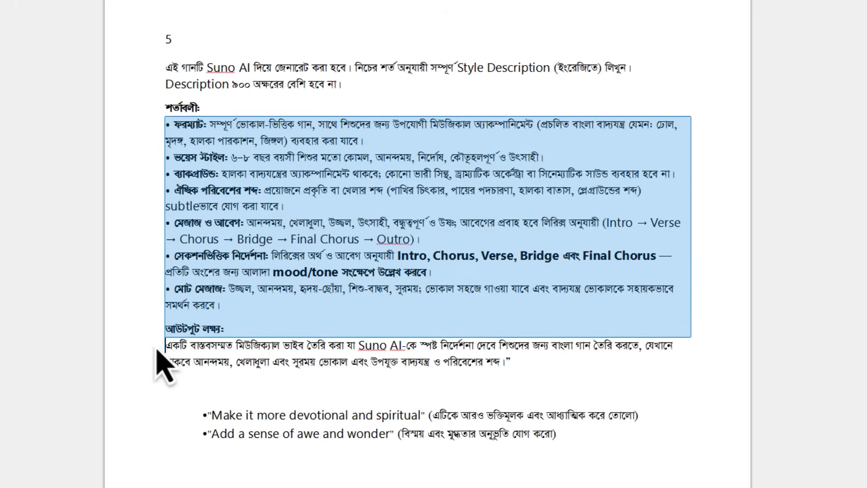
{"action": "left_click", "coordinate": [200, 206]}
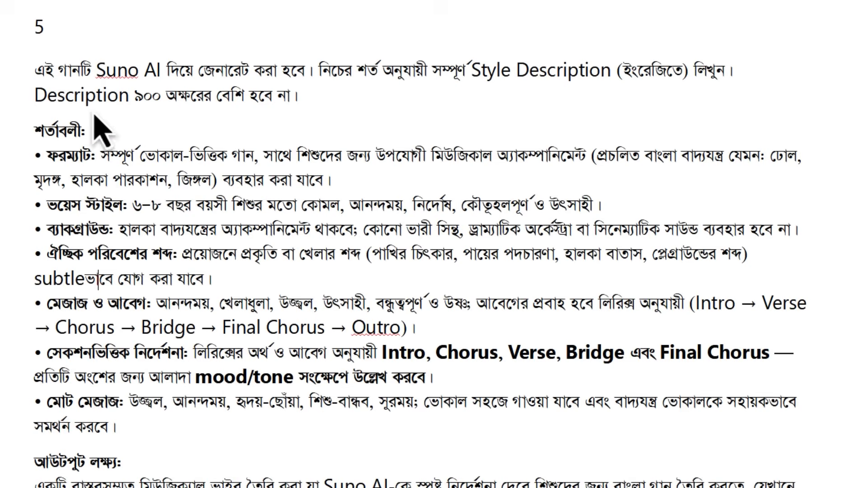
Copy the whole Style Description prompt and run it in the same Google AI Studio chat as the Eid lyrics
{"action": "left_click_drag", "start_coordinate": [34, 69], "coordinate": [648, 347]}
{"action": "left_click", "coordinate": [593, 478]}
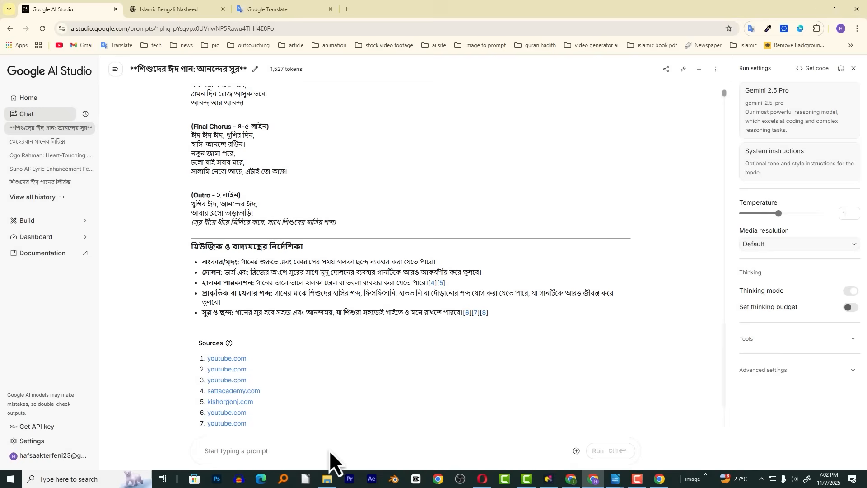
{"action": "left_click", "coordinate": [477, 449]}
{"action": "key", "text": "ctrl+v"}
{"action": "left_click", "coordinate": [612, 450]}
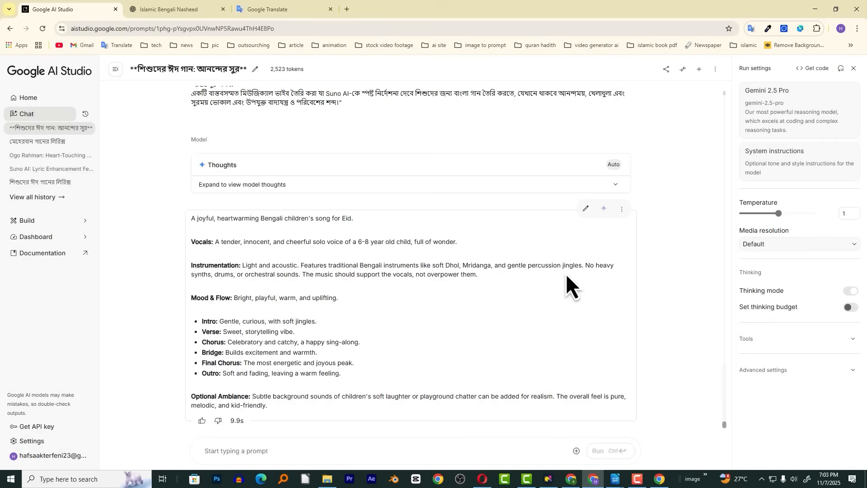
Copy the generated English style description and replace the existing Styles text in Suno with it
{"action": "left_click_drag", "start_coordinate": [192, 220], "coordinate": [378, 406]}
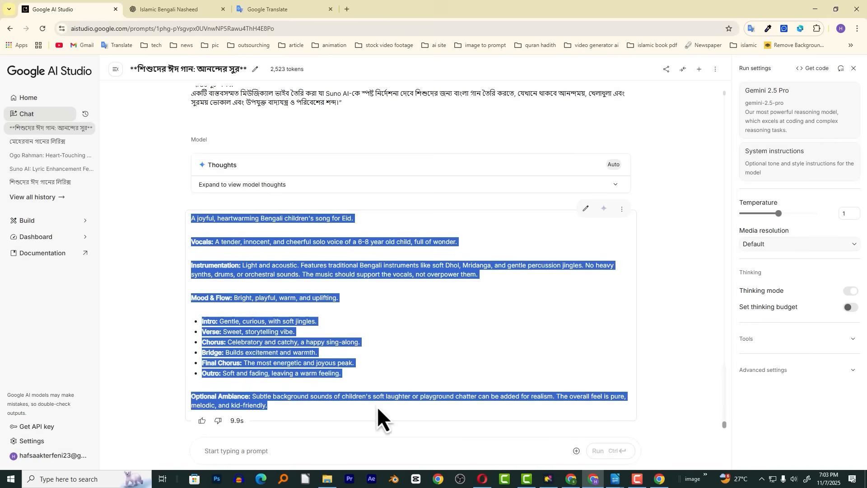
{"action": "left_click", "coordinate": [571, 479]}
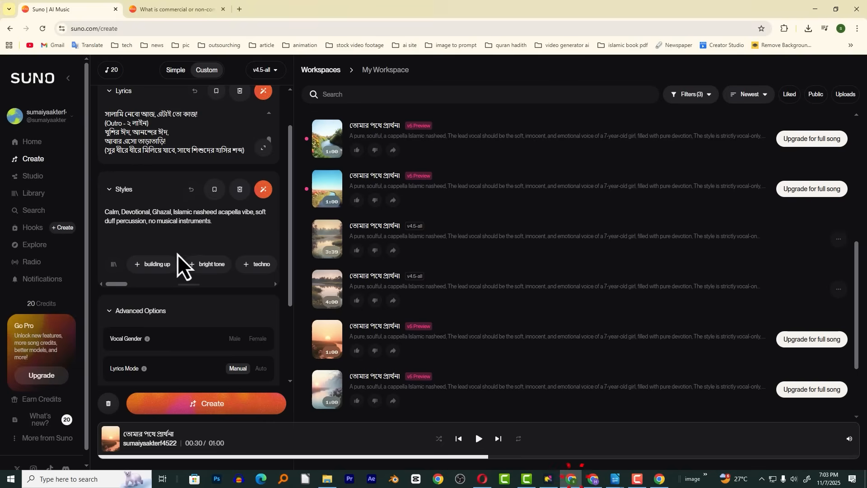
{"action": "left_click", "coordinate": [240, 190]}
{"action": "left_click", "coordinate": [169, 215]}
{"action": "key", "text": "ctrl+v"}
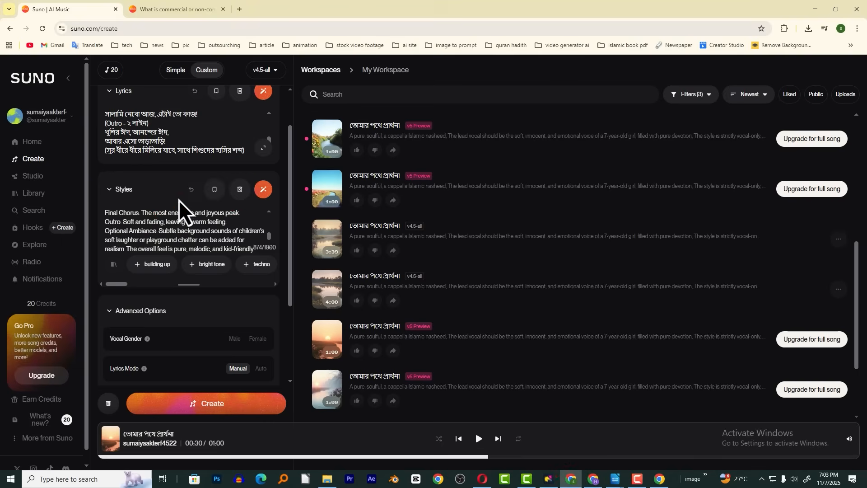
Set the song's Vocal Gender to Female in the advanced options
{"action": "scroll", "coordinate": [289, 224], "scroll_direction": "down", "scroll_amount": 2}
{"action": "scroll", "coordinate": [280, 262], "scroll_direction": "up", "scroll_amount": 1}
{"action": "scroll", "coordinate": [278, 253], "scroll_direction": "up", "scroll_amount": 1}
{"action": "left_click", "coordinate": [111, 297]}
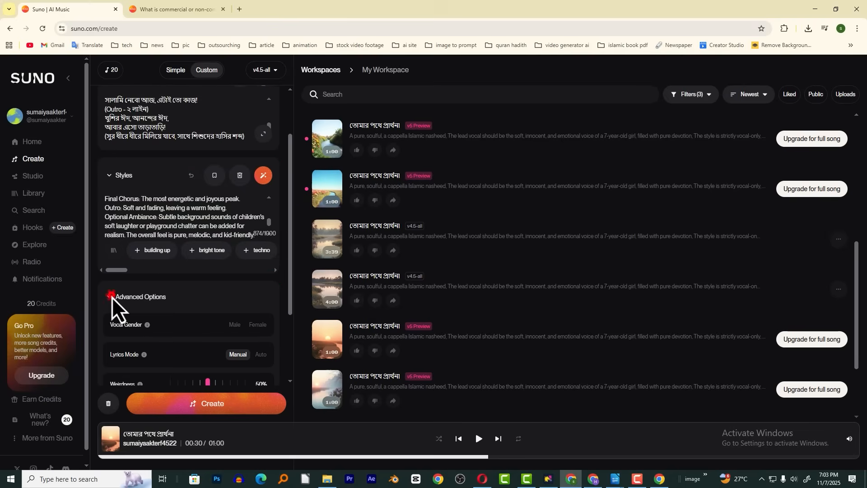
{"action": "left_click", "coordinate": [114, 311]}
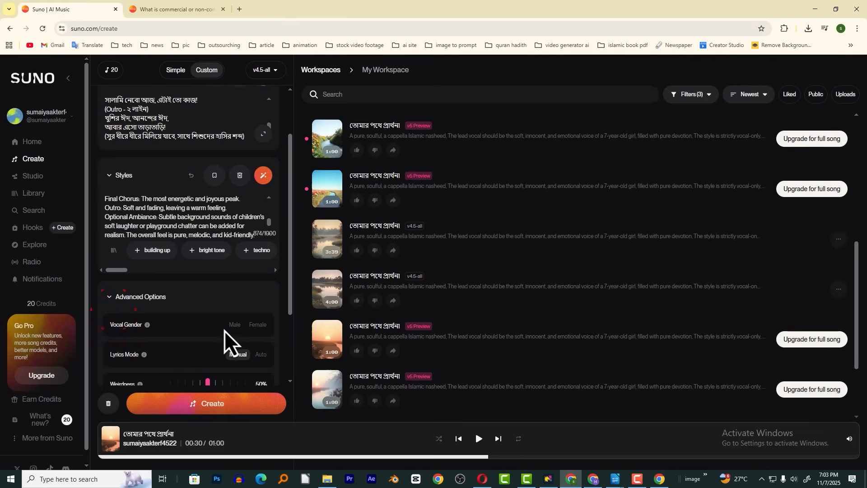
{"action": "left_click", "coordinate": [258, 325]}
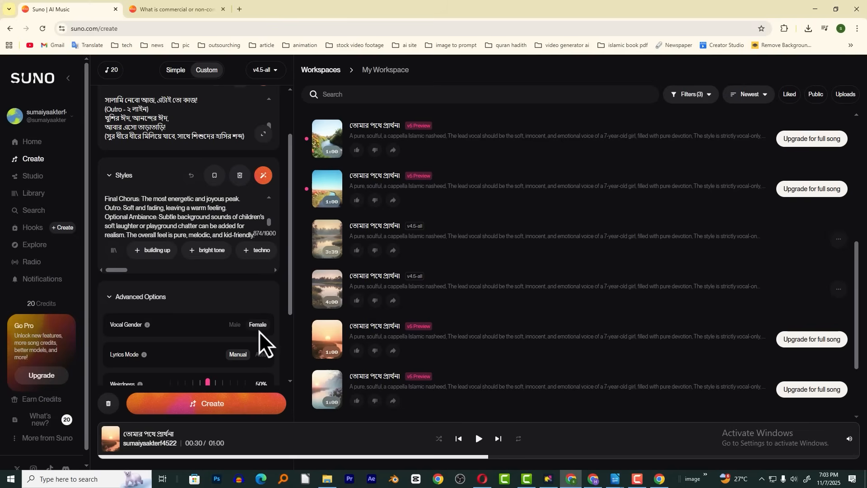
{"action": "left_click", "coordinate": [260, 326]}
Check the entered lyrics and styles and generate the children's Eid song with the v4.5-all model
{"action": "left_click", "coordinate": [291, 255]}
{"action": "left_click_drag", "start_coordinate": [291, 256], "coordinate": [295, 213]}
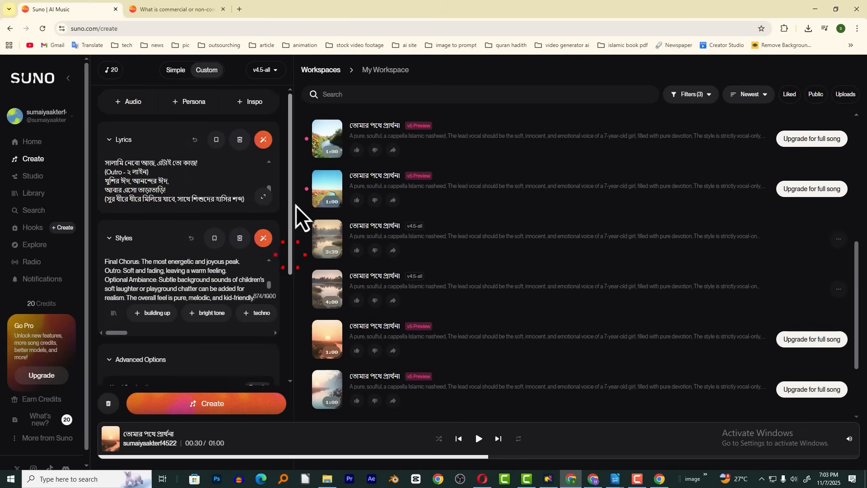
{"action": "left_click", "coordinate": [200, 399]}
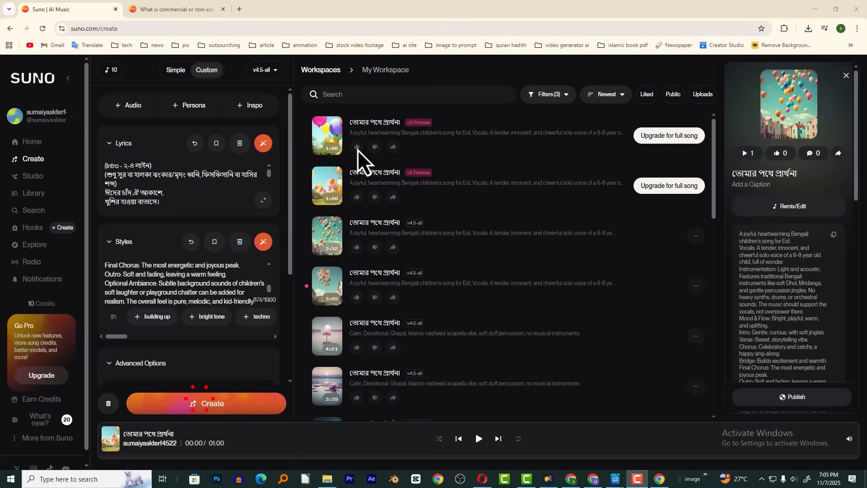
Play the second v5 Preview version of the children's Eid song, follow along in its lyrics, and pause playback
{"action": "left_click", "coordinate": [349, 148]}
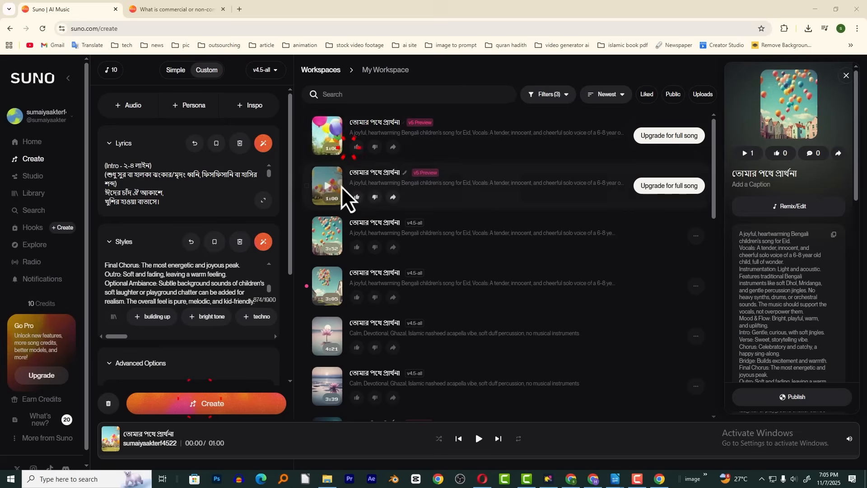
{"action": "left_click", "coordinate": [328, 138]}
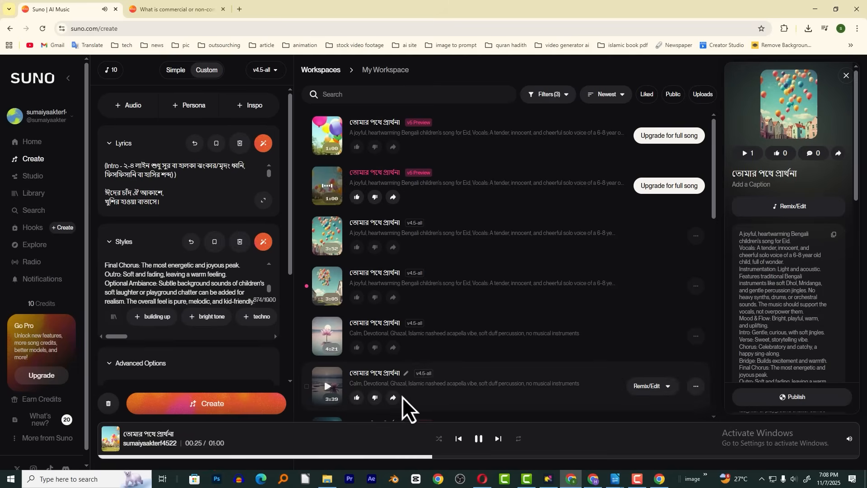
{"action": "scroll", "coordinate": [268, 177], "scroll_direction": "down", "scroll_amount": 1}
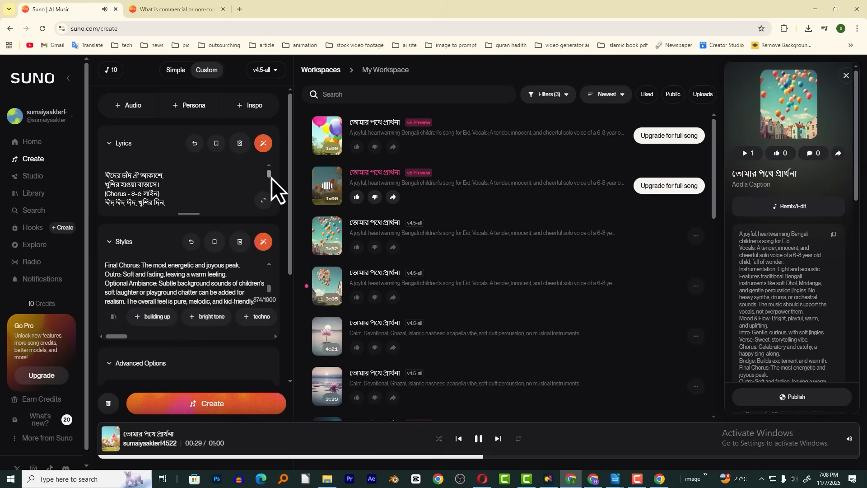
{"action": "scroll", "coordinate": [271, 178], "scroll_direction": "down", "scroll_amount": 1}
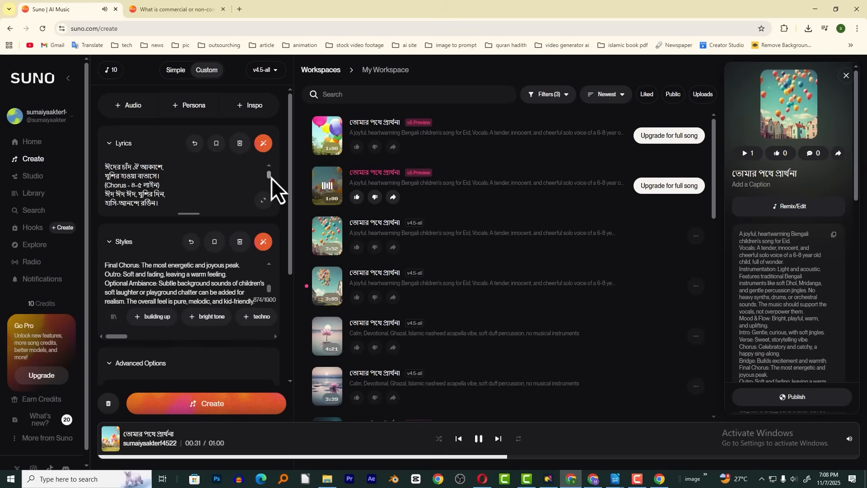
{"action": "scroll", "coordinate": [272, 178], "scroll_direction": "down", "scroll_amount": 1}
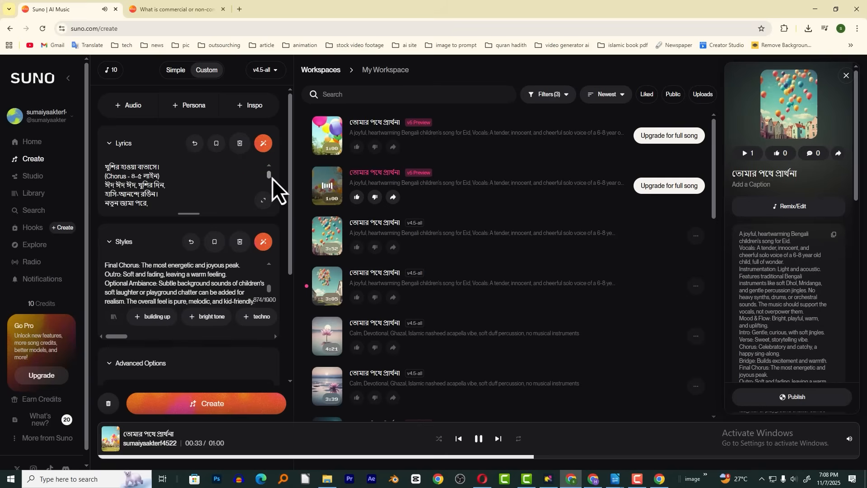
{"action": "scroll", "coordinate": [272, 177], "scroll_direction": "down", "scroll_amount": 1}
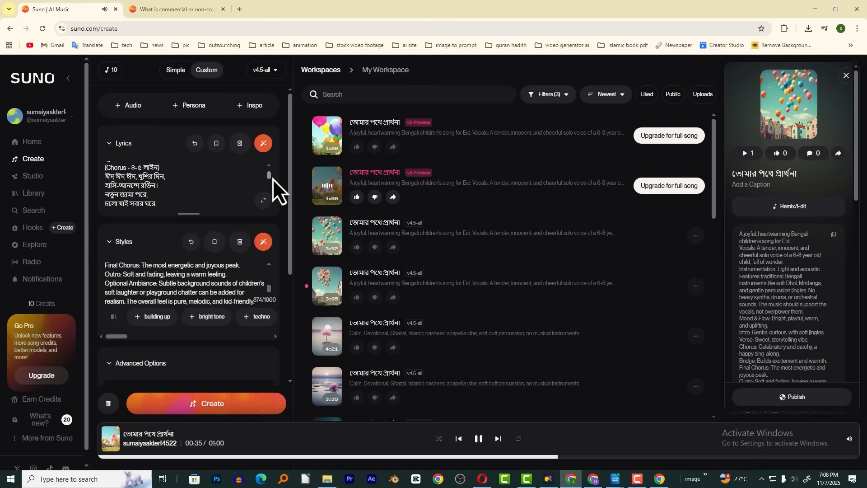
{"action": "scroll", "coordinate": [274, 179], "scroll_direction": "down", "scroll_amount": 1}
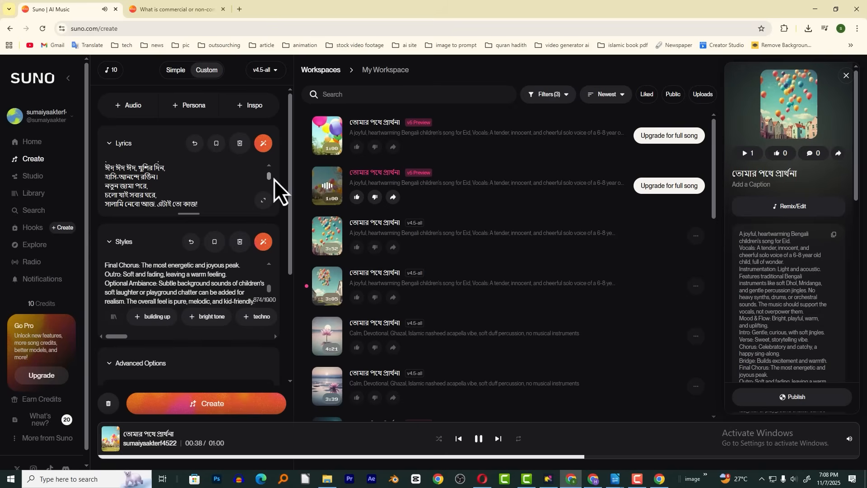
{"action": "scroll", "coordinate": [274, 180], "scroll_direction": "down", "scroll_amount": 2}
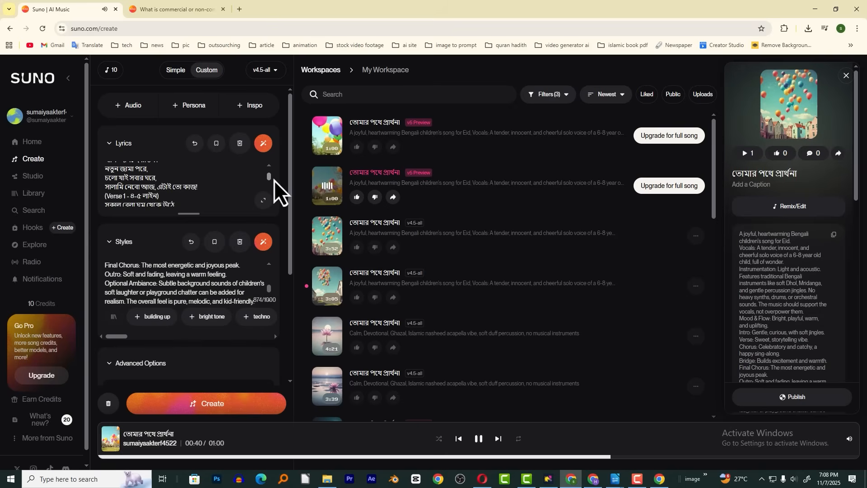
{"action": "scroll", "coordinate": [274, 180], "scroll_direction": "down", "scroll_amount": 1}
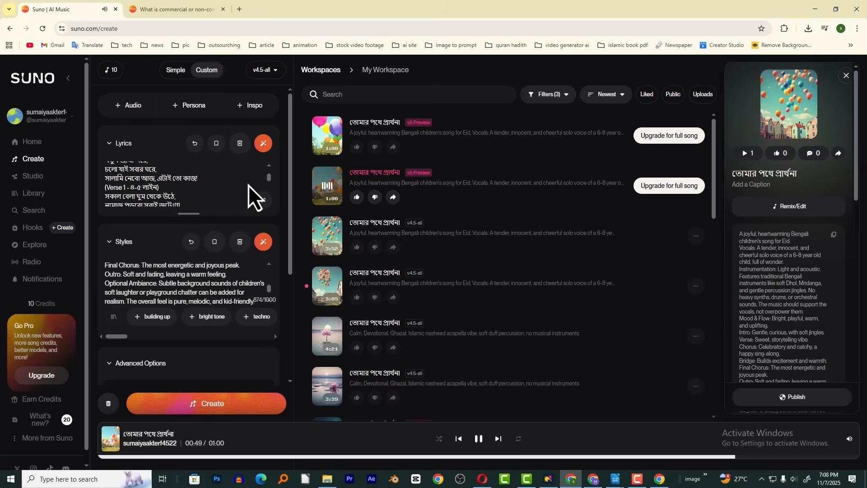
{"action": "left_click", "coordinate": [479, 444]}
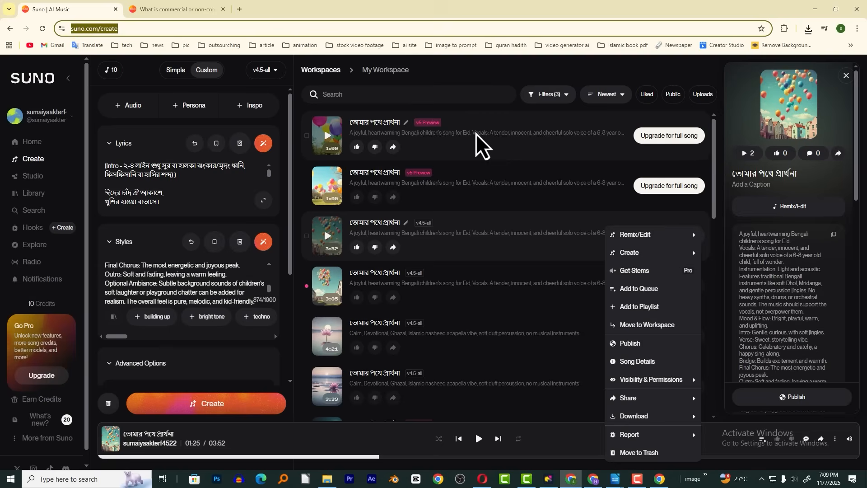
{"action": "mouse_move", "coordinate": [699, 234]}
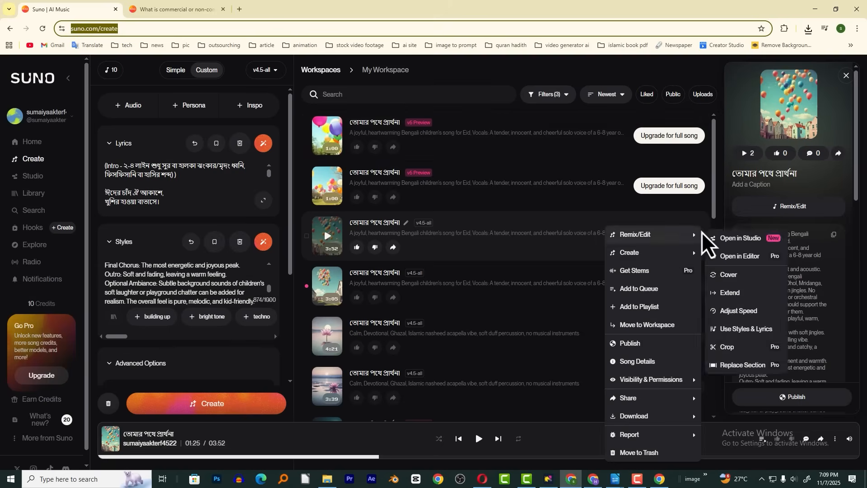
{"action": "left_click", "coordinate": [659, 75]}
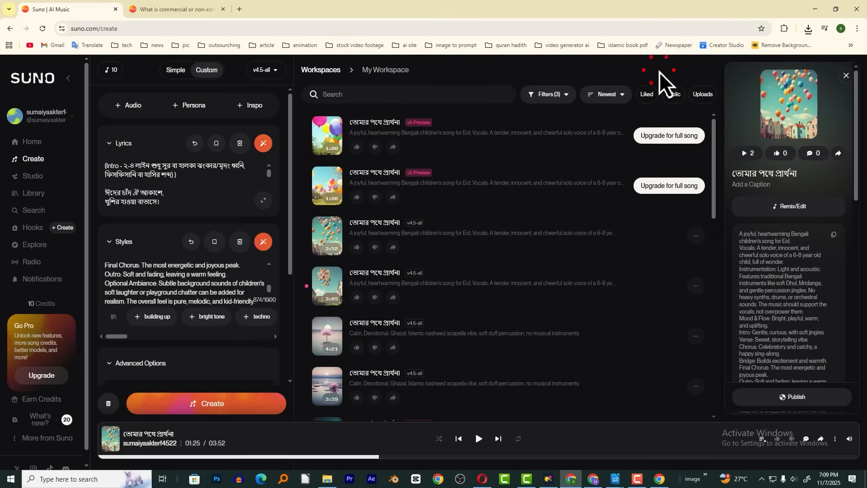